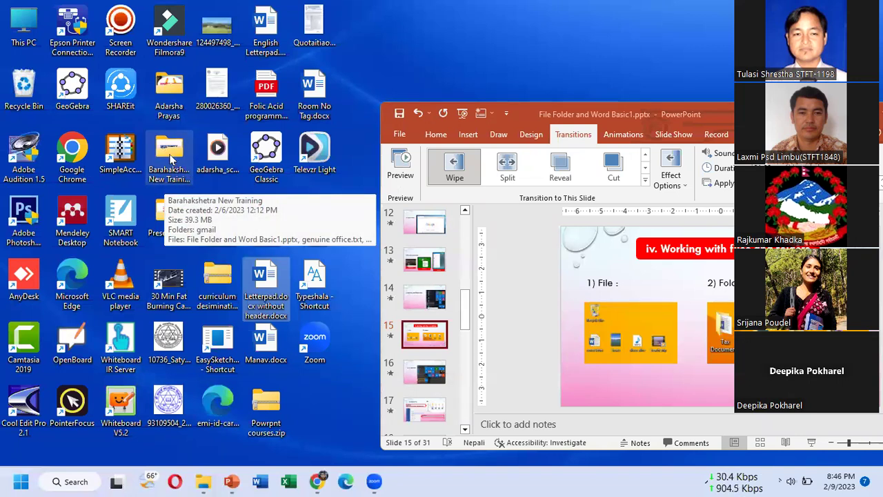
- Open the Barahakshetra New Training folder on the desktop and examine its gmail subfolder and its presentation and text files
double_click(170, 157)
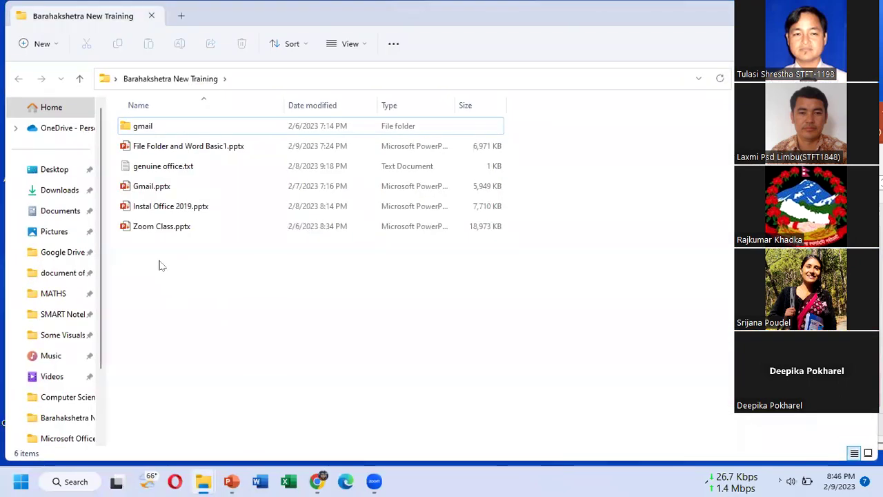
left_click(140, 128)
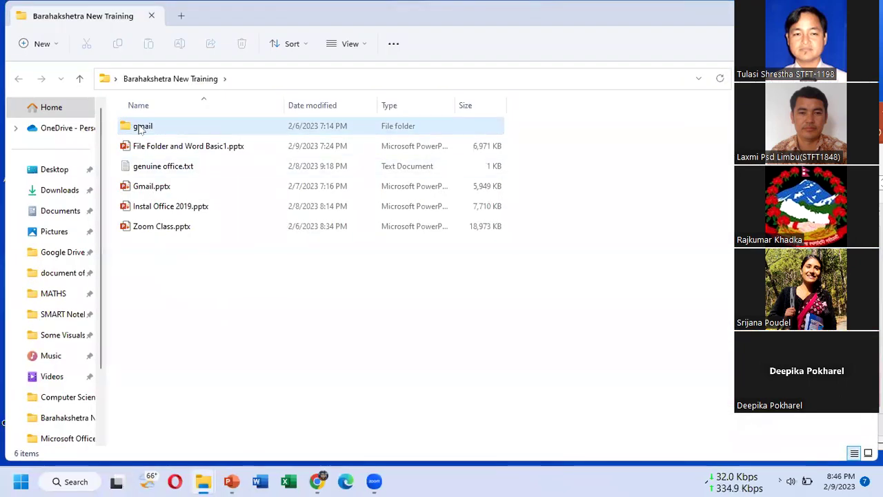
left_click(140, 128)
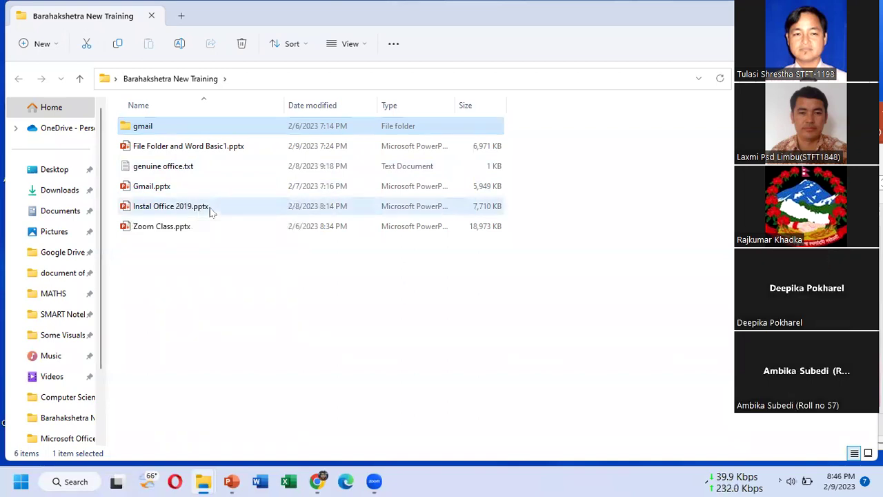
left_click(211, 210)
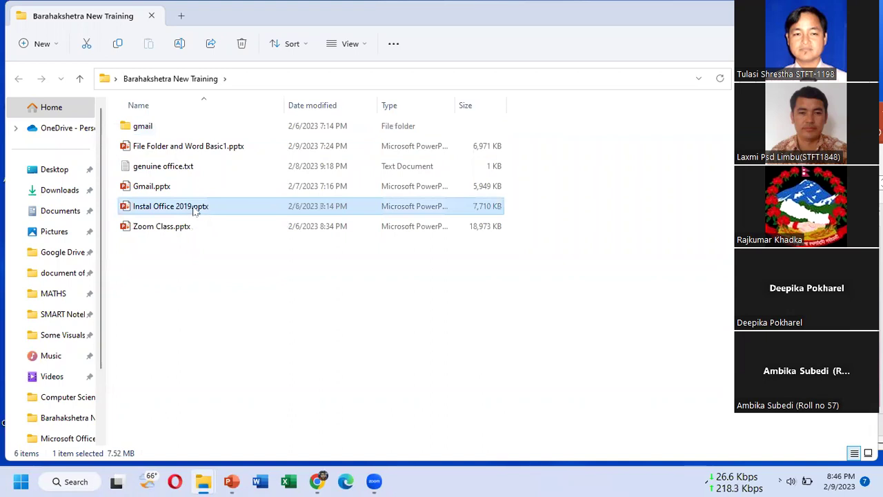
left_click(191, 168)
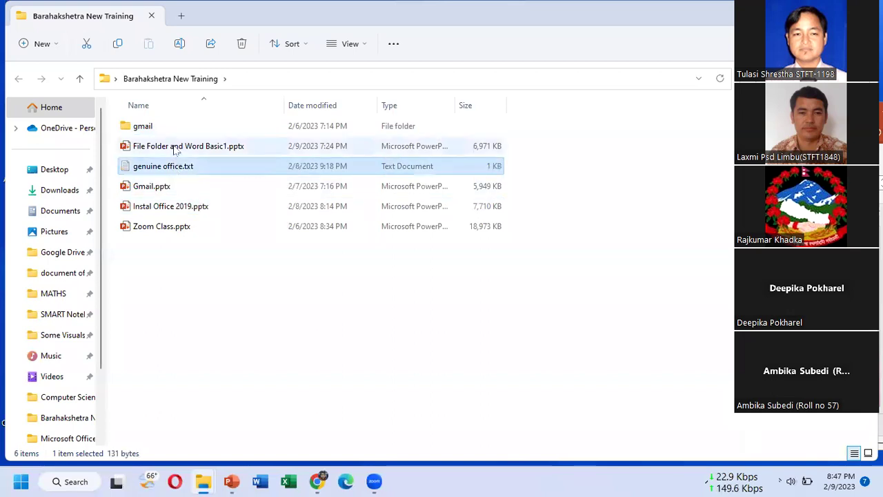
left_click_drag(167, 254, 172, 149)
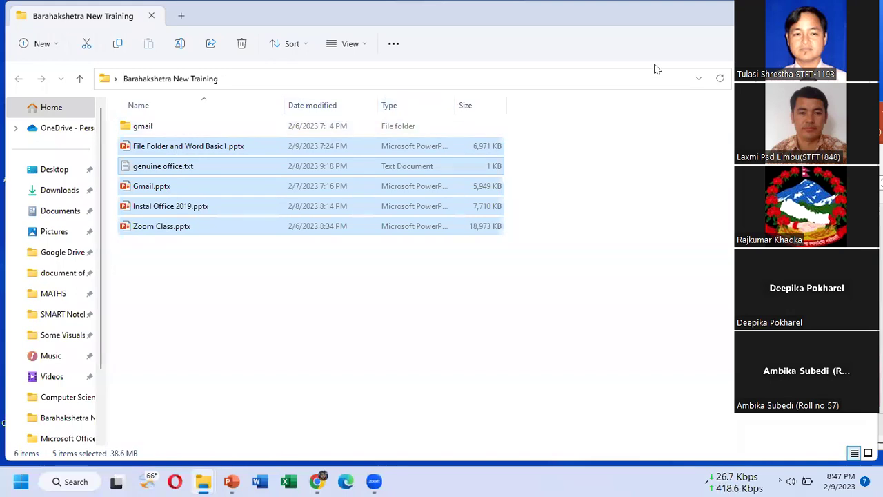
left_click(508, 181)
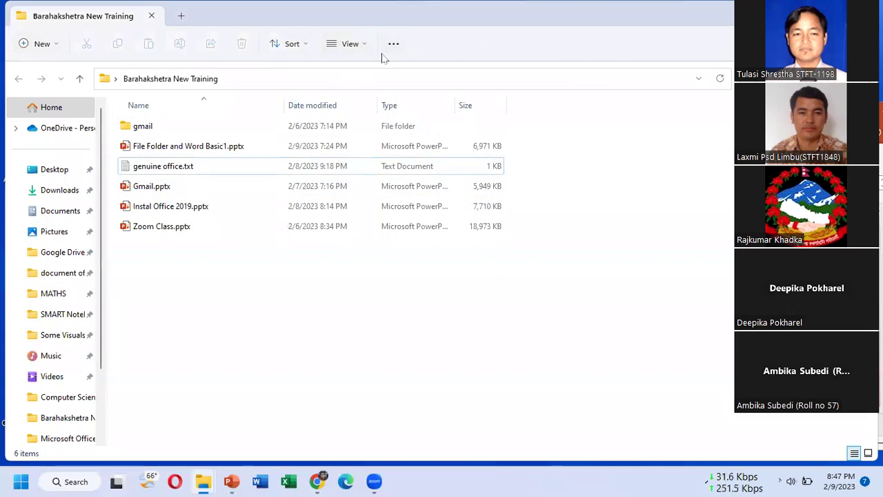
- Show the folder contents as medium icons, highlight the gmail folder and the five files separately, and close the window
left_click(362, 46)
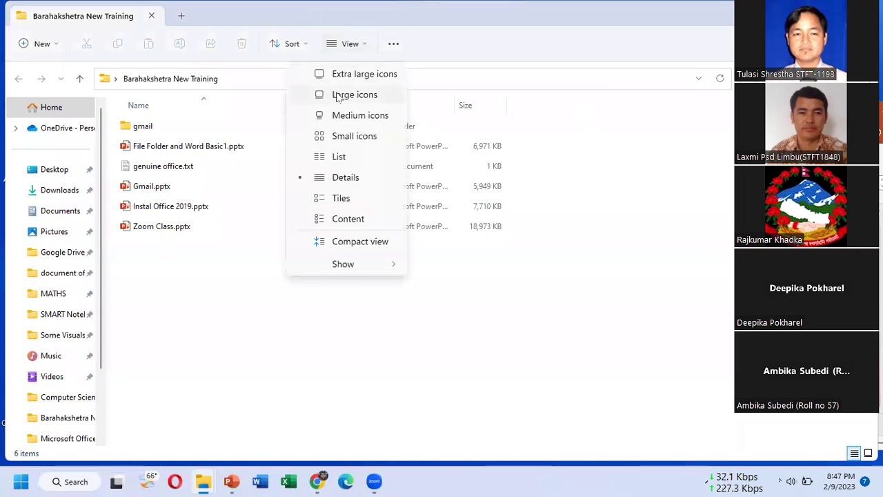
left_click(335, 116)
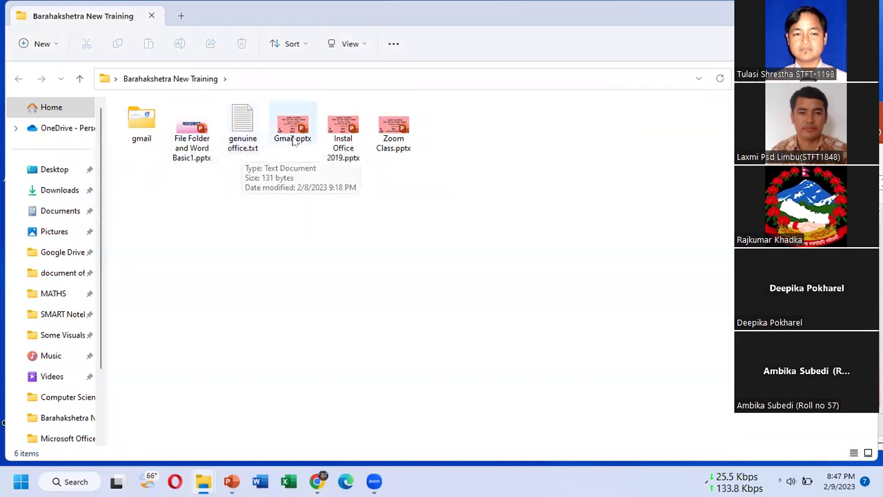
left_click_drag(420, 175, 185, 113)
left_click(142, 132)
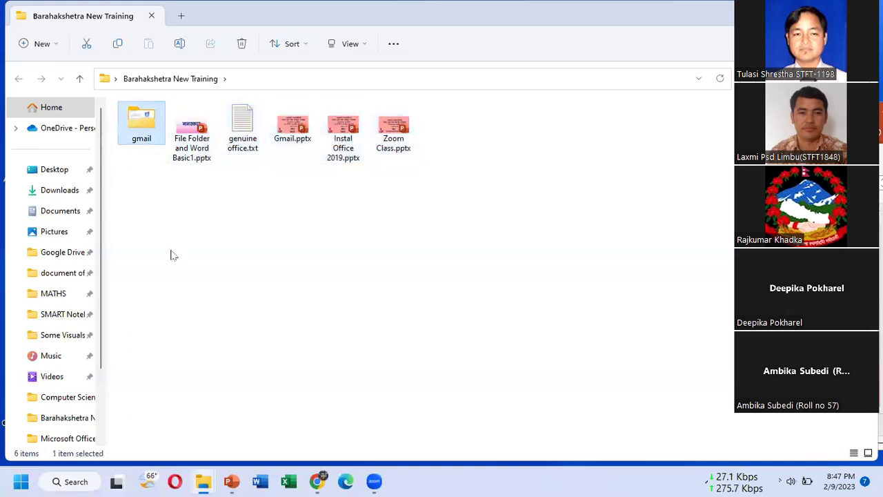
left_click(275, 238)
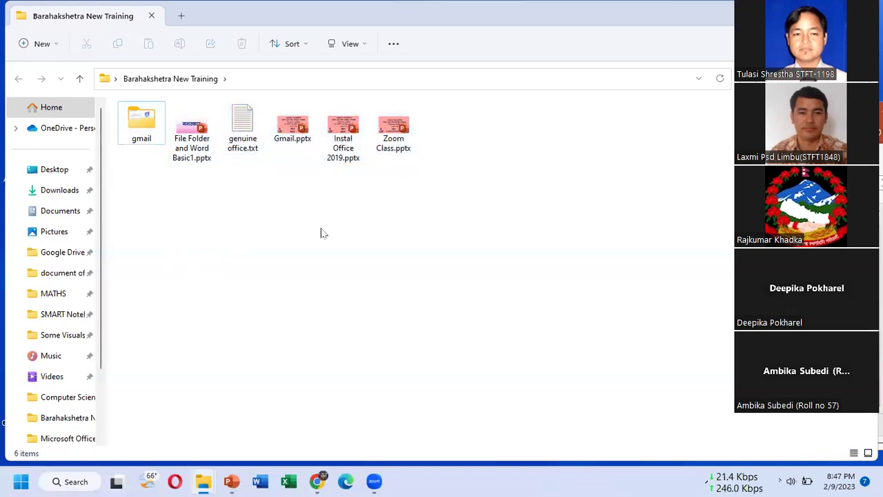
left_click_drag(444, 186, 179, 118)
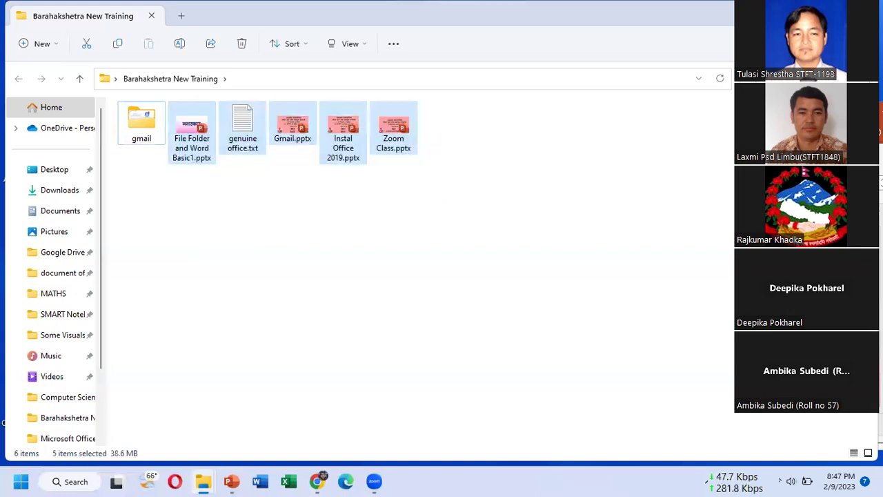
key("Return")
left_click(859, 15)
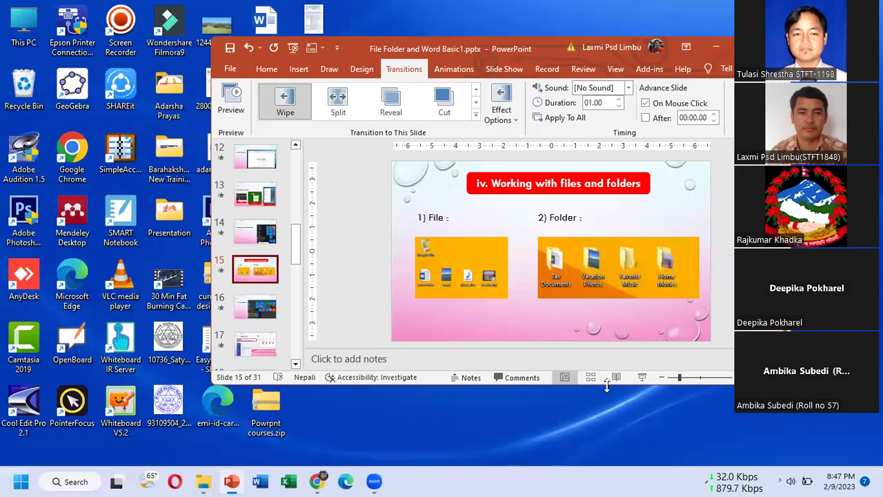
- Make the PowerPoint window taller, view slide 16 on File Explorer and slide 17 on opening a file, and minimize the window
left_click_drag(607, 385, 607, 420)
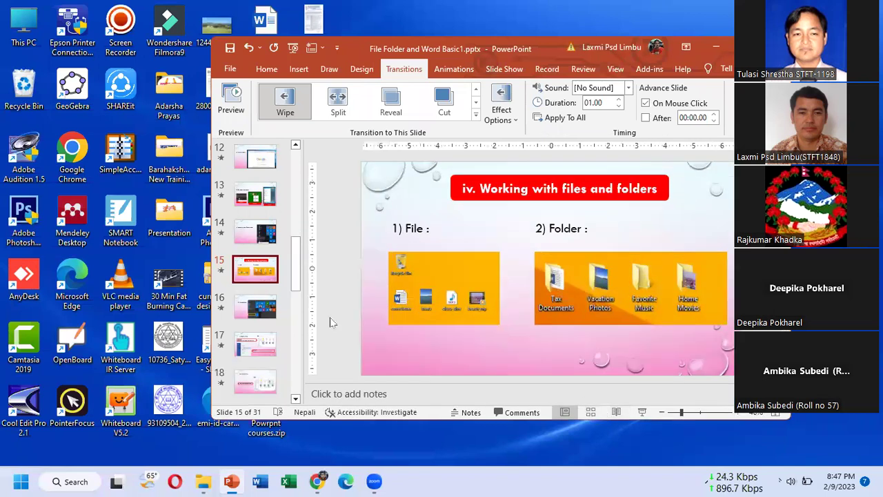
left_click(273, 312)
left_click_drag(298, 280, 300, 301)
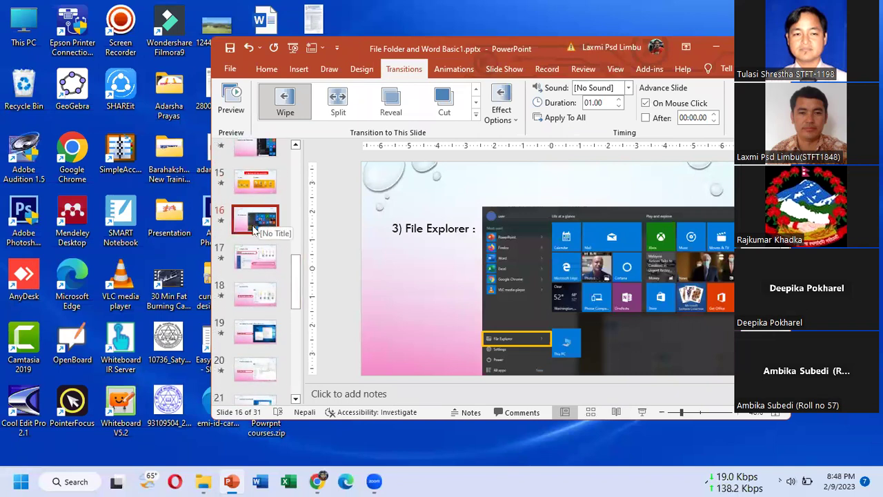
left_click(252, 259)
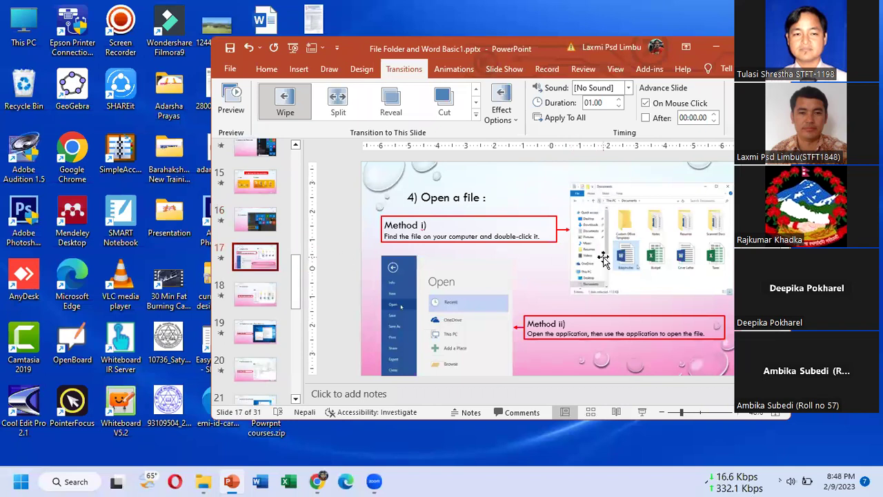
left_click(715, 46)
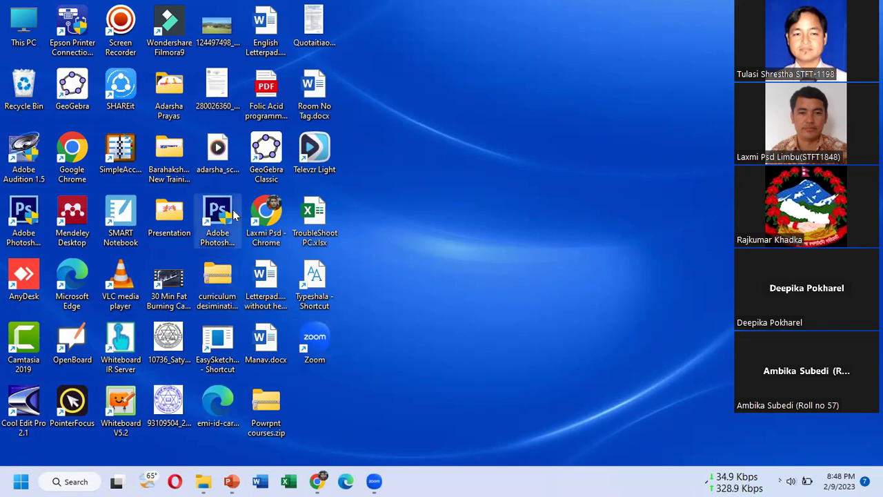
- View the school landscape photo from the desktop, first opening it directly and again with its Open command, closing it each time
double_click(219, 31)
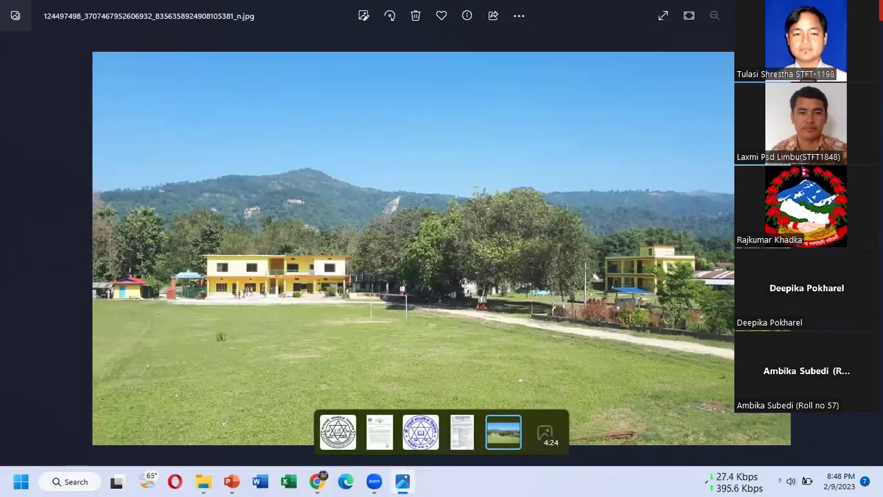
key("alt+F4")
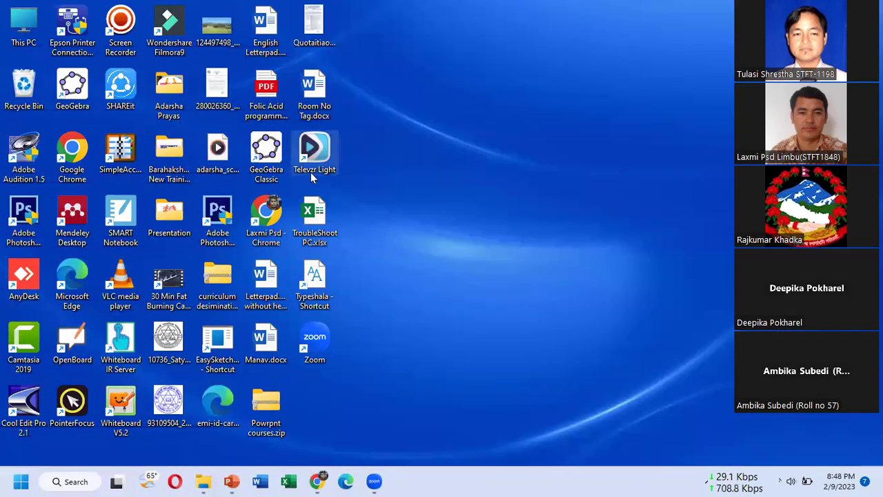
right_click(213, 29)
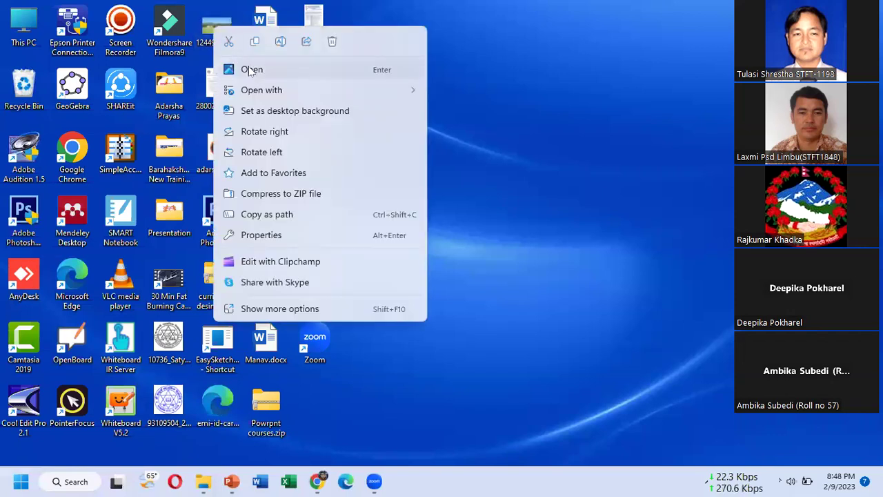
left_click(250, 70)
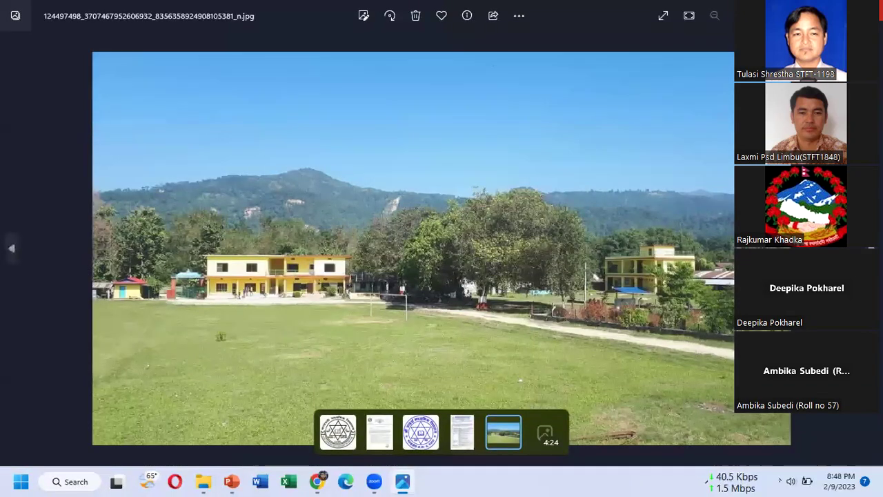
key("alt+F4")
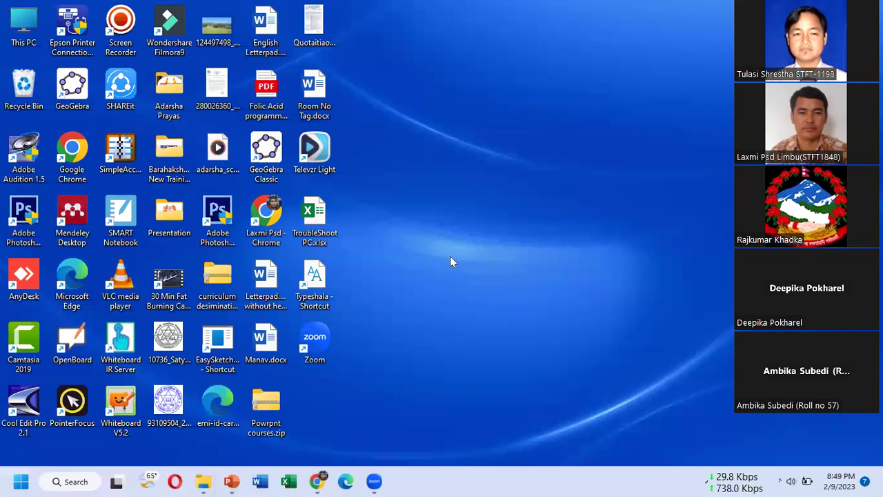
- Play the adarsha_school audio file from the desktop, then show the desktop and refresh it during playback
double_click(214, 157)
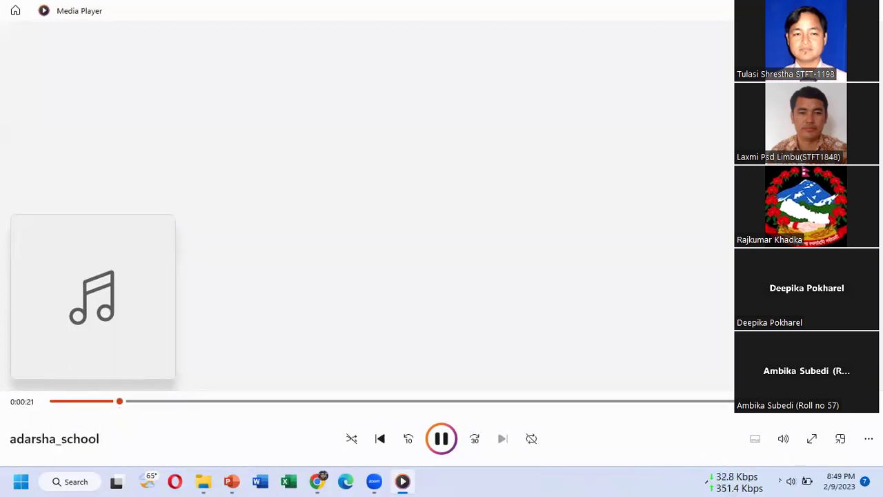
key("super+d")
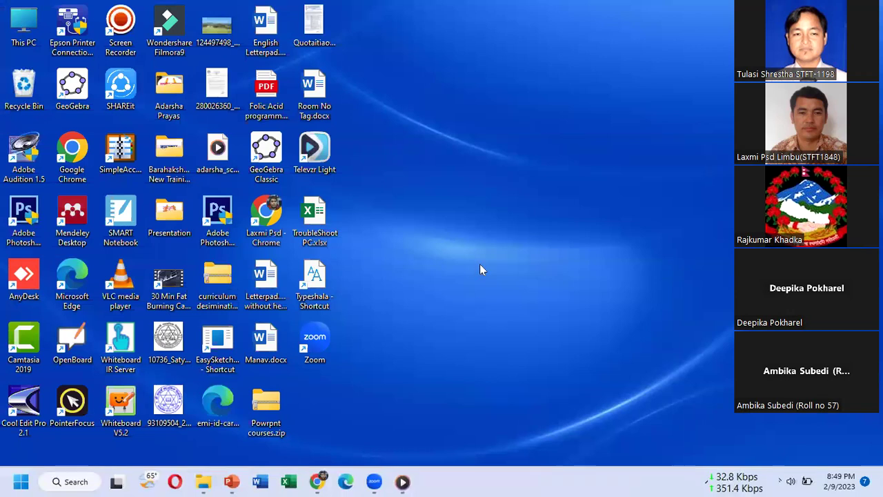
right_click(500, 120)
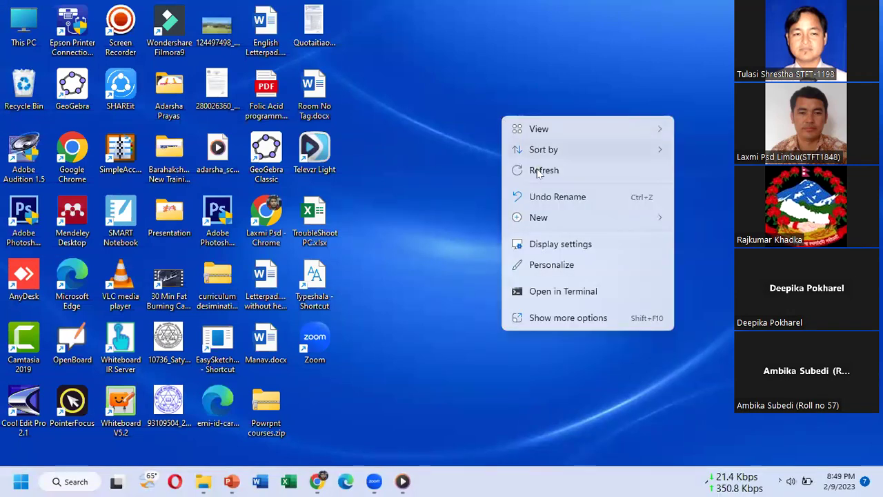
left_click(538, 172)
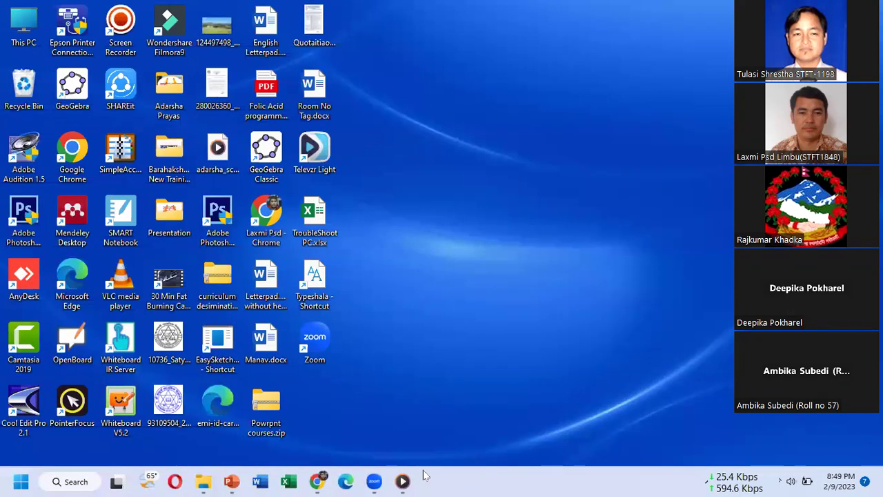
- Raise the system volume to 54 and switch back to Media Player
key("XF86AudioRaiseVolume")
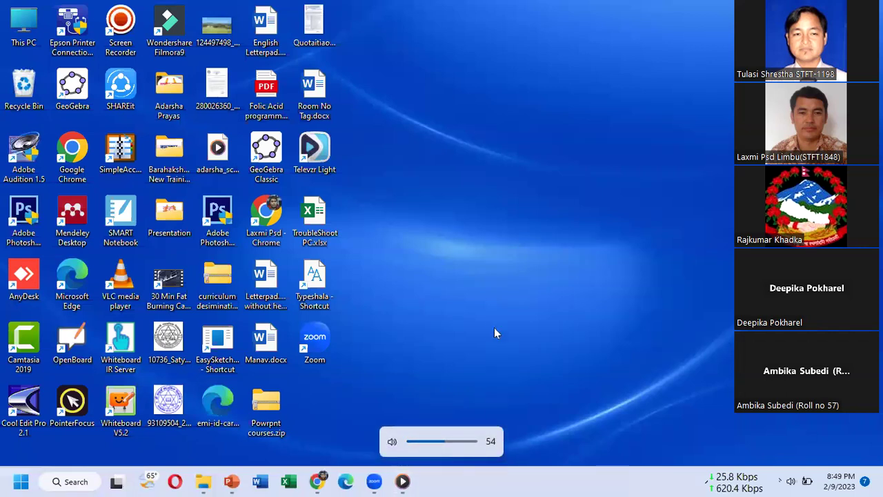
mouse_move(403, 482)
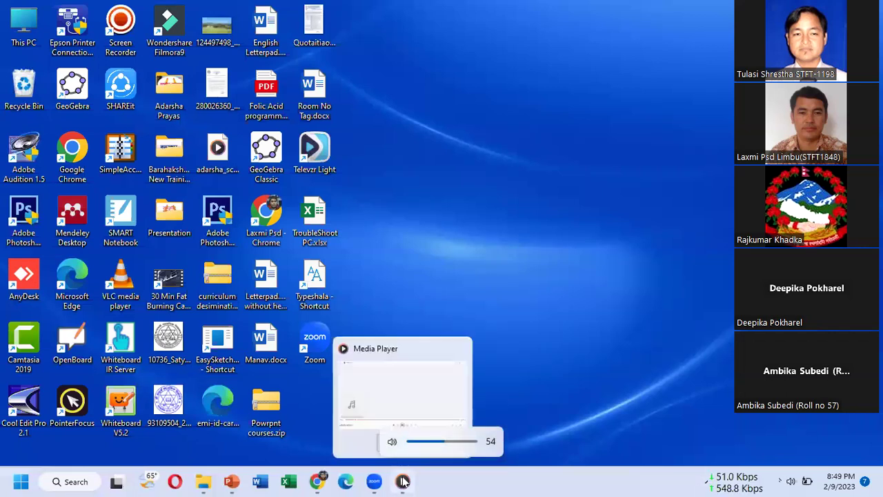
left_click(403, 482)
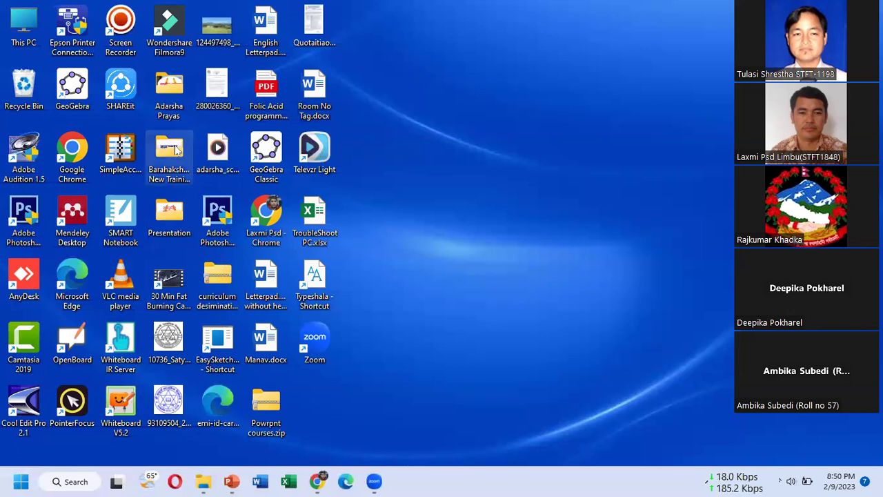
- Open the Adarsha Prayas folder on the desktop and open the presentation विद्यालयका प्रयासहरु.pptx from it
double_click(169, 96)
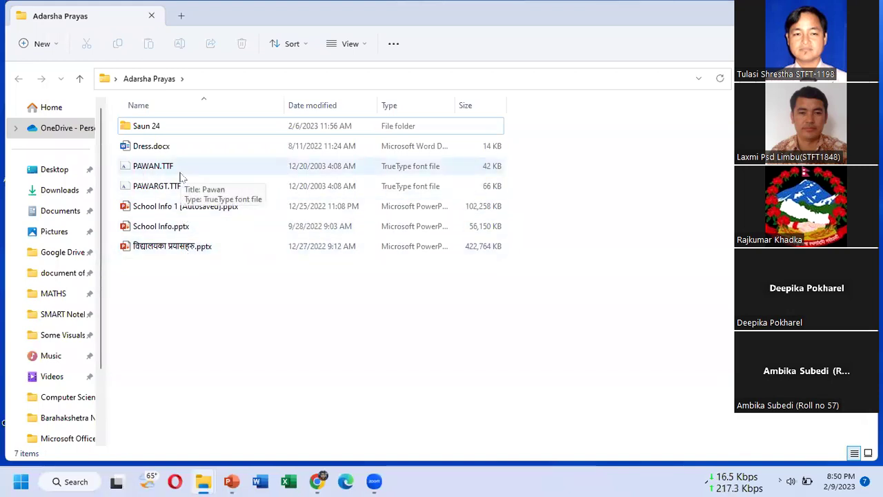
left_click(676, 116)
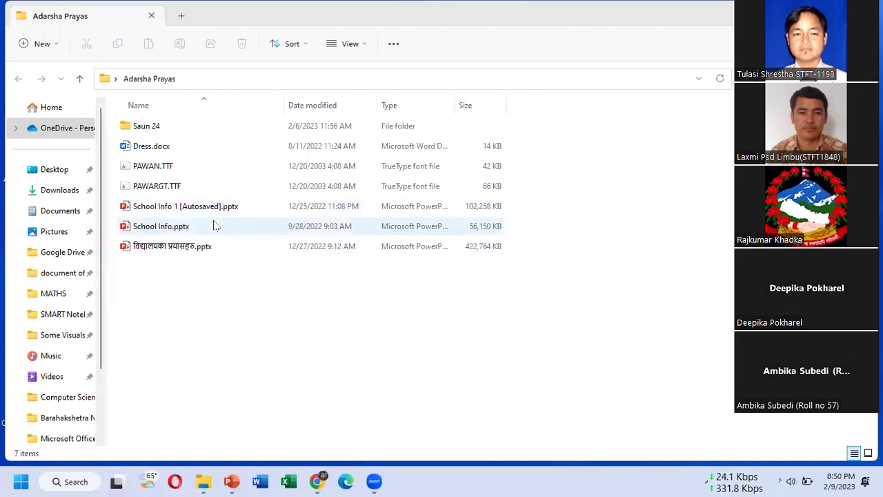
right_click(186, 248)
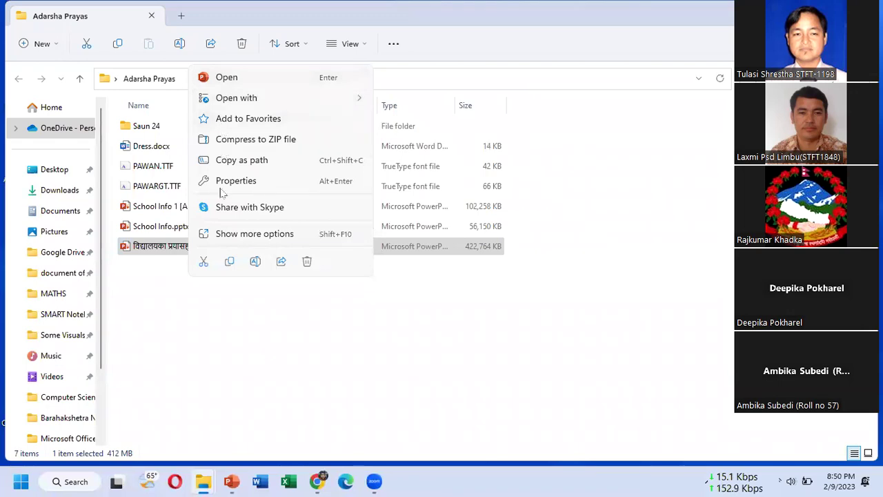
double_click(140, 250)
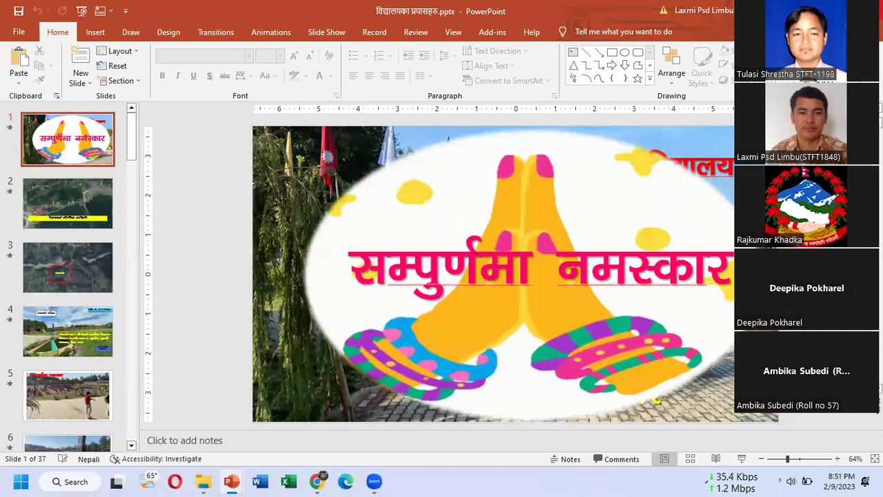
- Return to the Adarsha Prayas folder and rename School Info 1 [Autosaved].pptx as Adarsha info.pptx
key("alt+Tab")
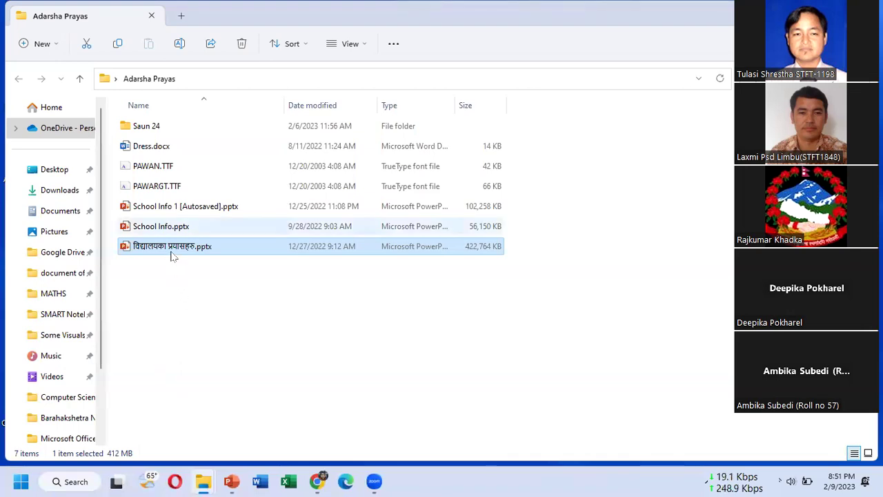
left_click(178, 209)
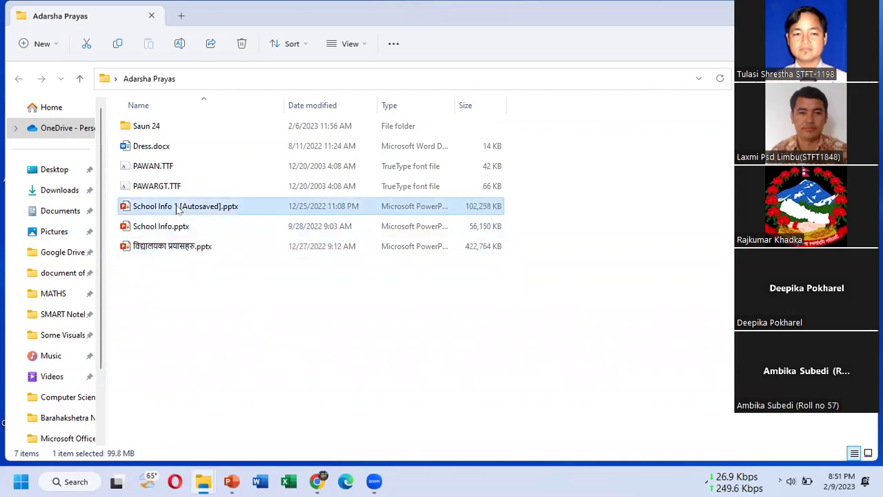
key("XF86AudioRaiseVolume")
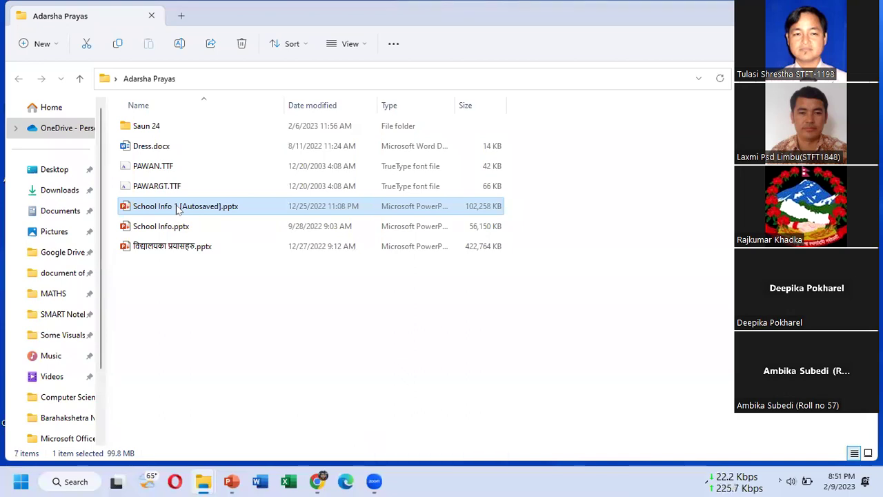
right_click(177, 210)
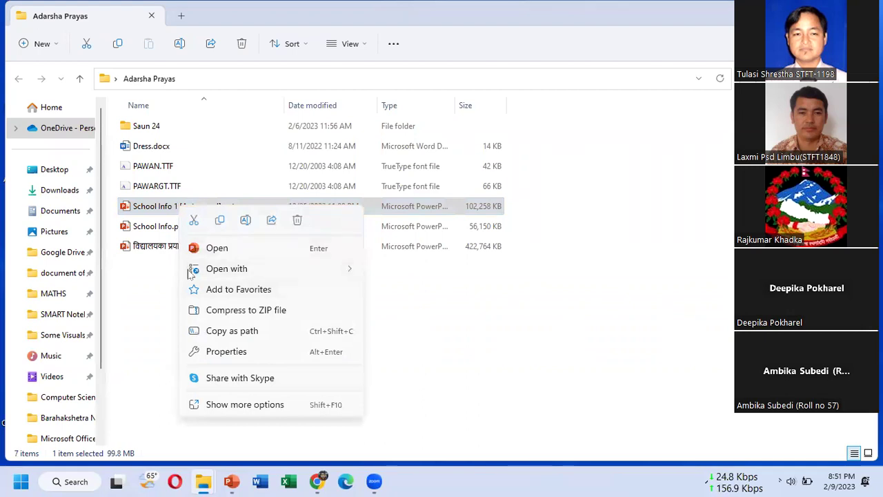
left_click(228, 407)
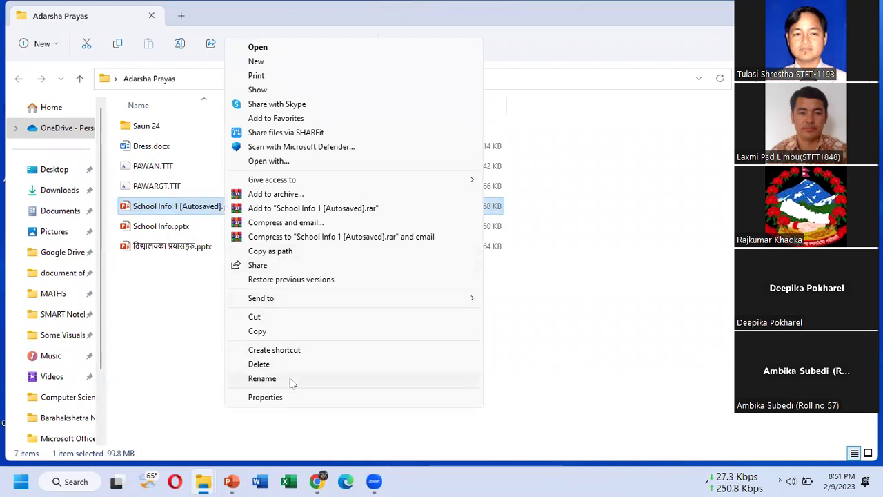
left_click(262, 378)
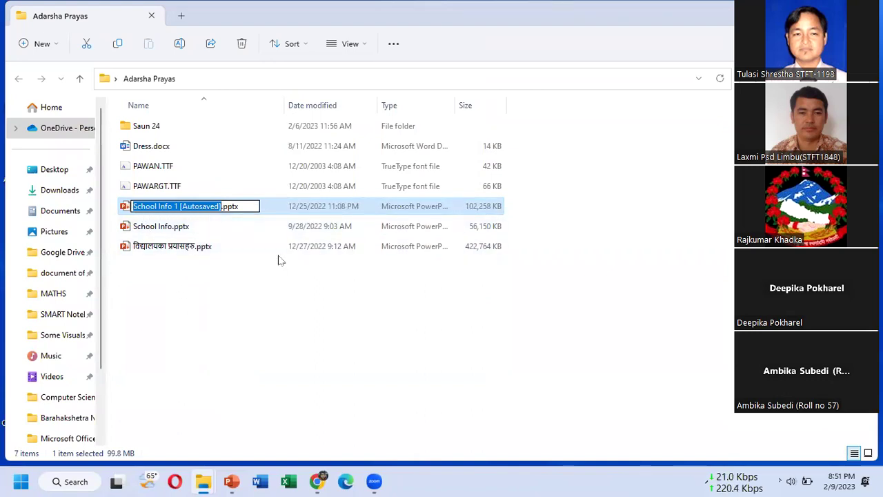
type("Ada")
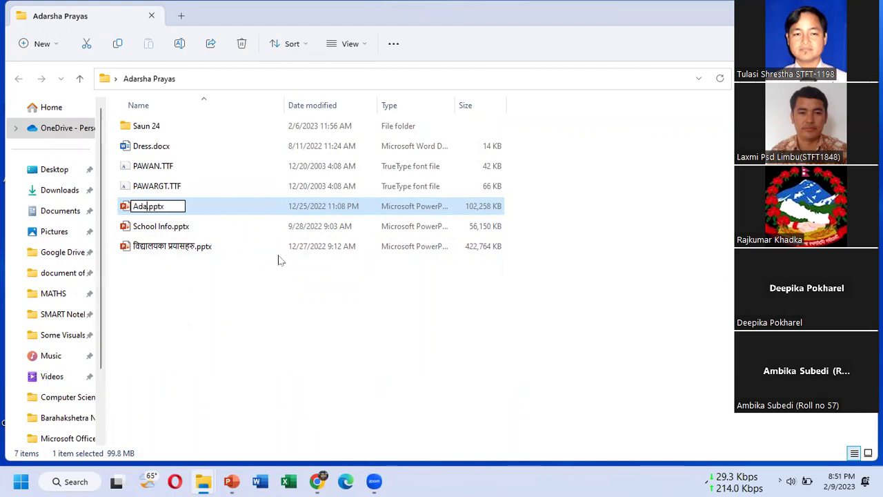
type("rsha")
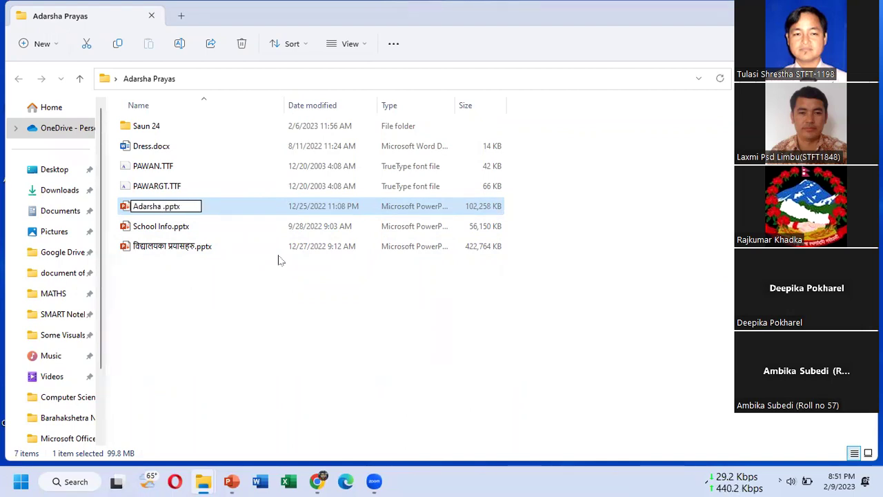
type(" info")
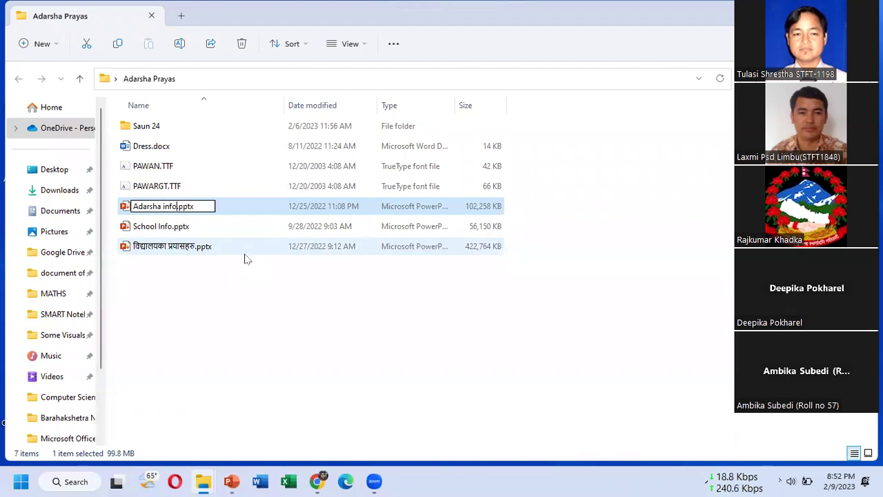
key("Return")
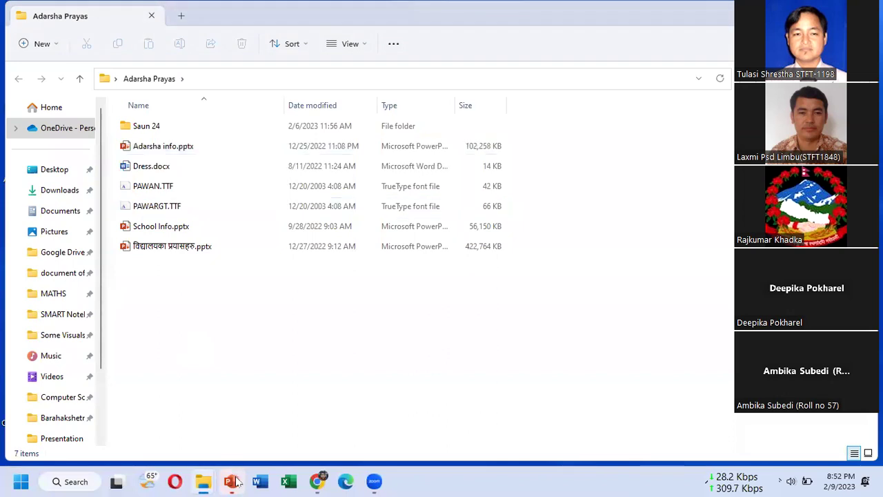
- Switch to PowerPoint, check the "Open a file" slide in File Folder and Word Basic1.pptx, close Adarsha info.pptx and return to the desktop
mouse_move(235, 481)
left_click(320, 369)
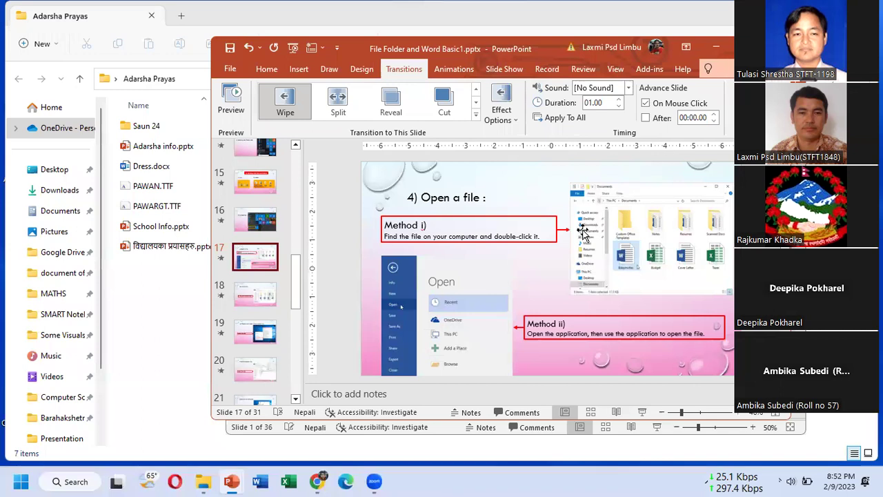
left_click(445, 432)
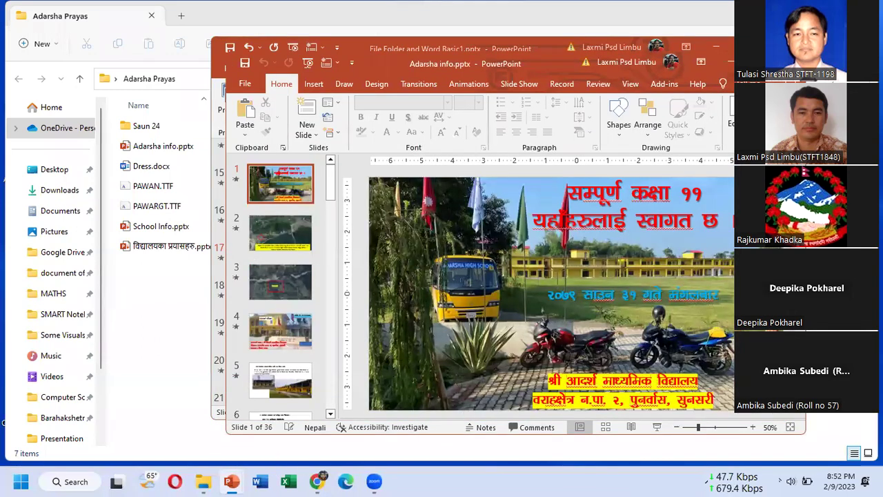
left_click(231, 414)
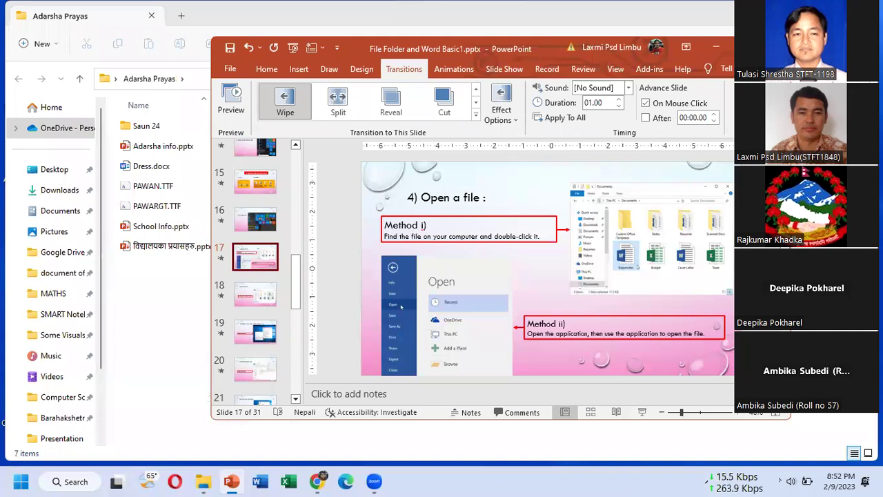
left_click(717, 47)
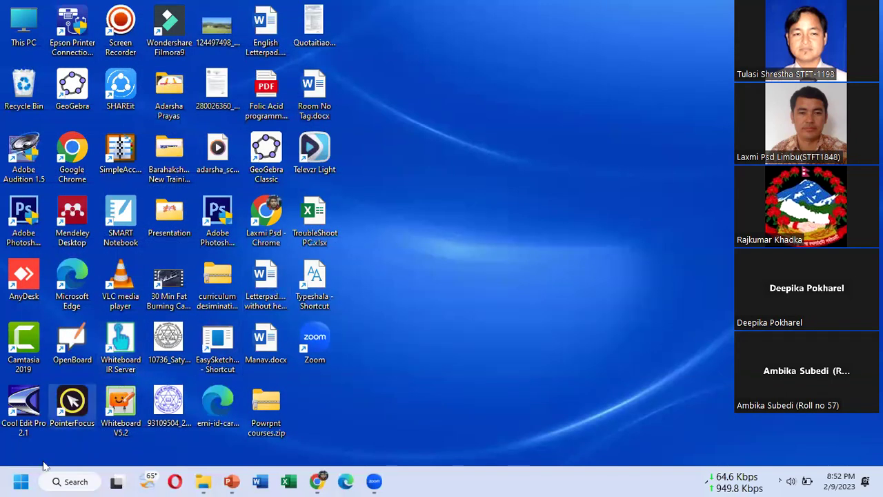
- Start Word, open the recent document अनुसूची-१७.docx from within it, look through its content and close Word
left_click(13, 481)
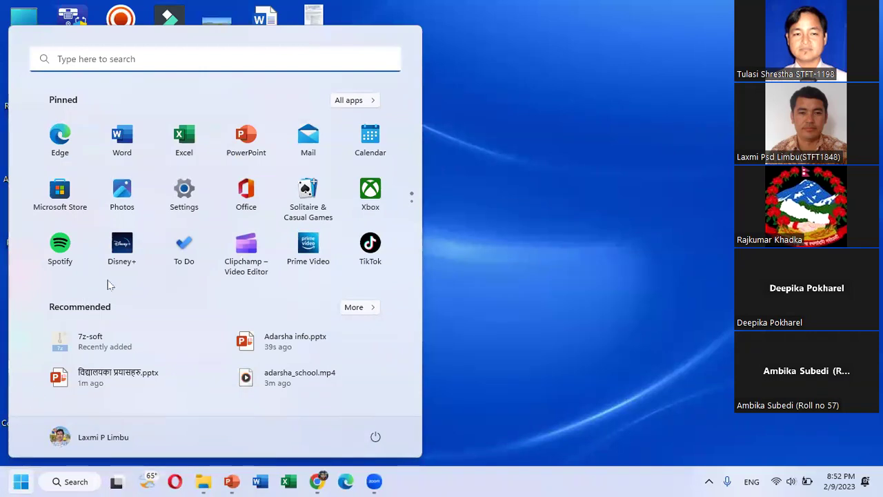
left_click(121, 147)
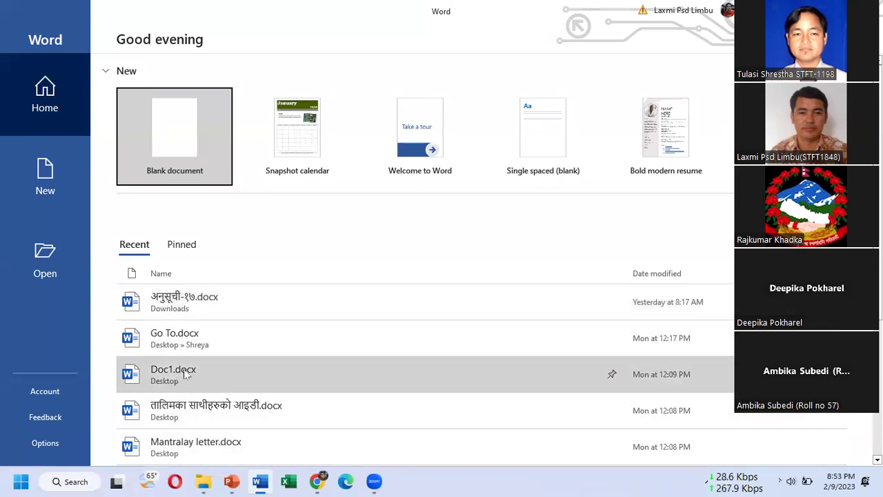
left_click(193, 311)
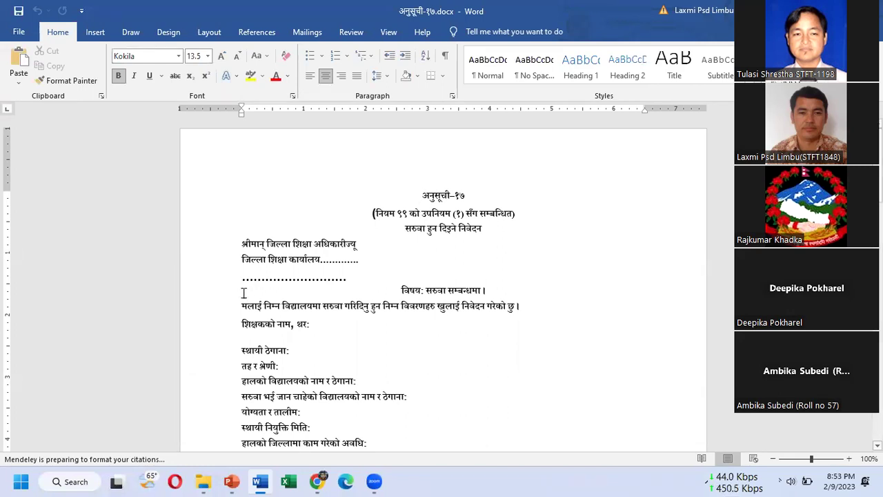
scroll(475, 278, "down", 1)
scroll(476, 274, "down", 3)
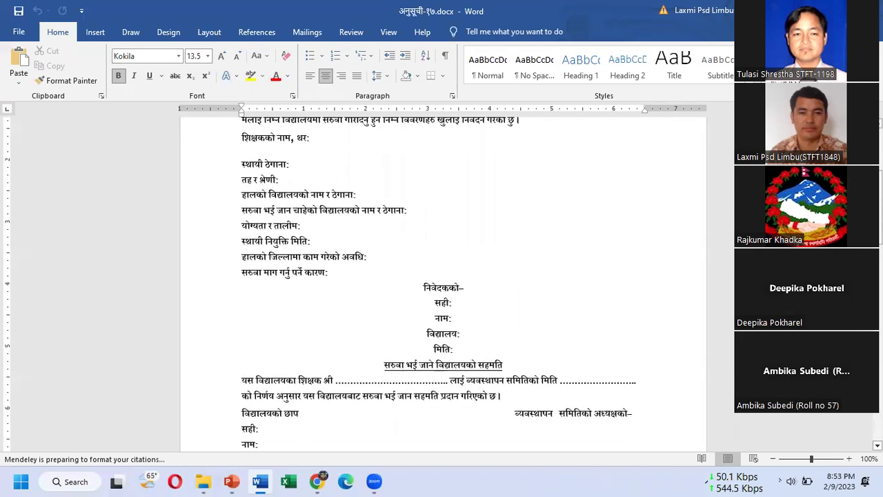
key("ctrl+Home")
key("alt+F4")
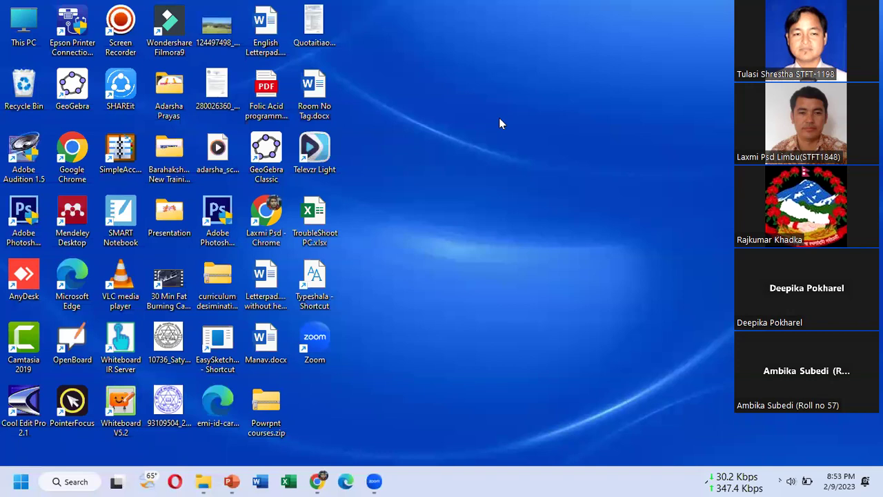
- Refresh the desktop twice
right_click(499, 120)
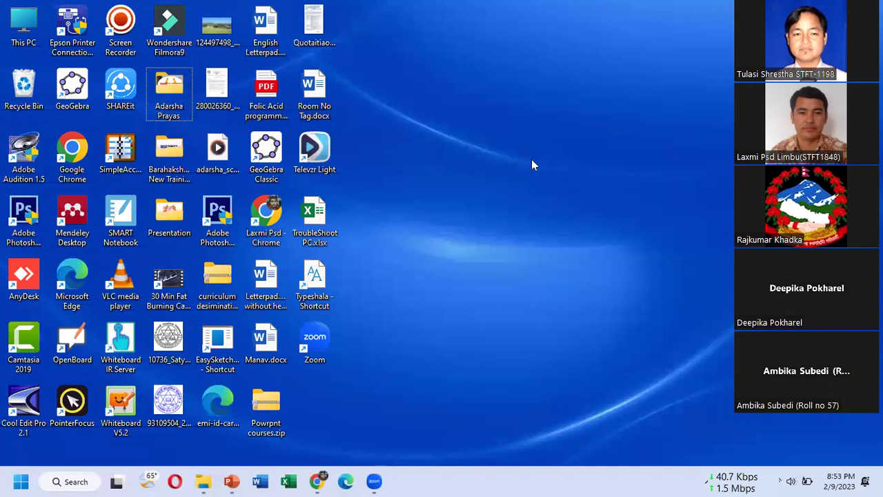
left_click(523, 174)
right_click(458, 118)
left_click(496, 174)
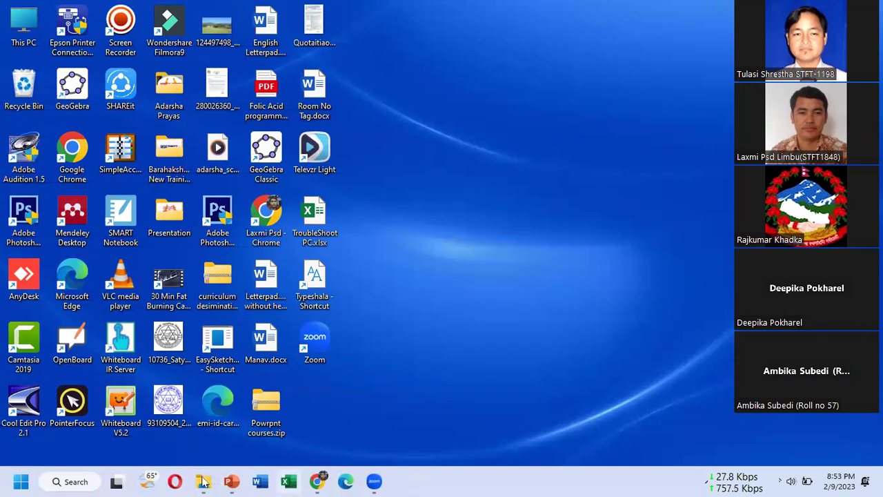
- Show slide 18, "Move a file", in File Folder and Word Basic1.pptx, then minimize the presentation
left_click(231, 482)
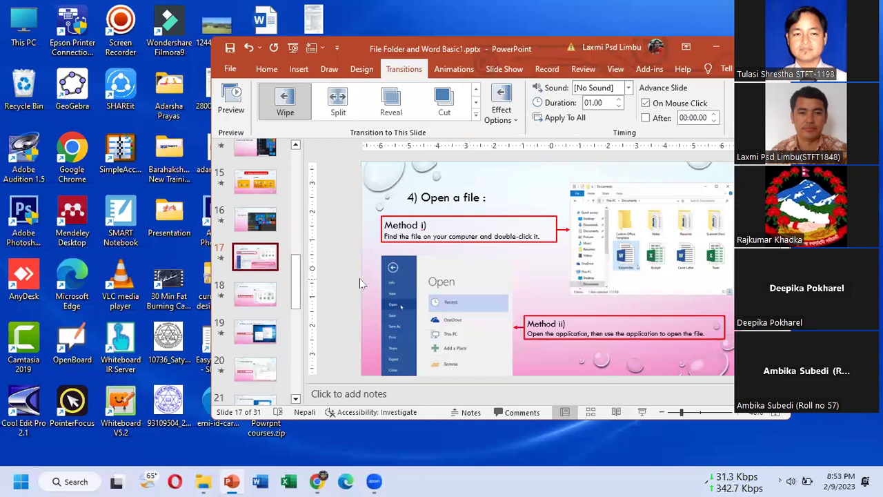
left_click(255, 295)
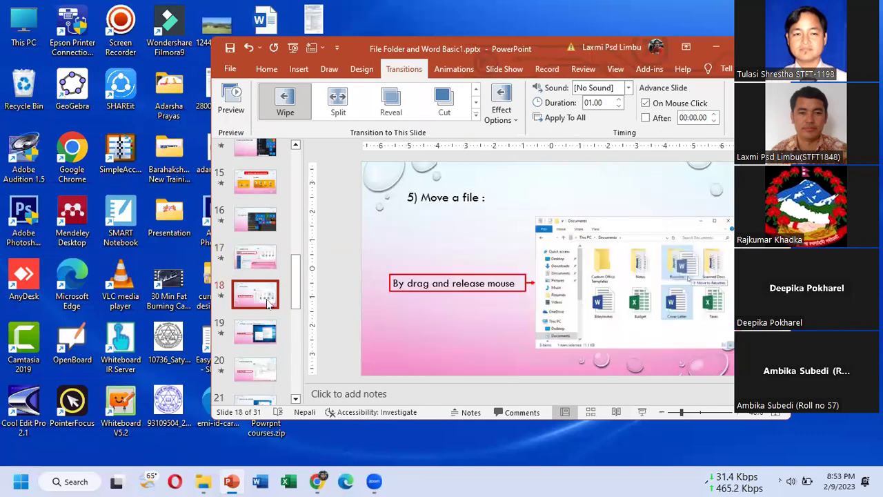
left_click(717, 49)
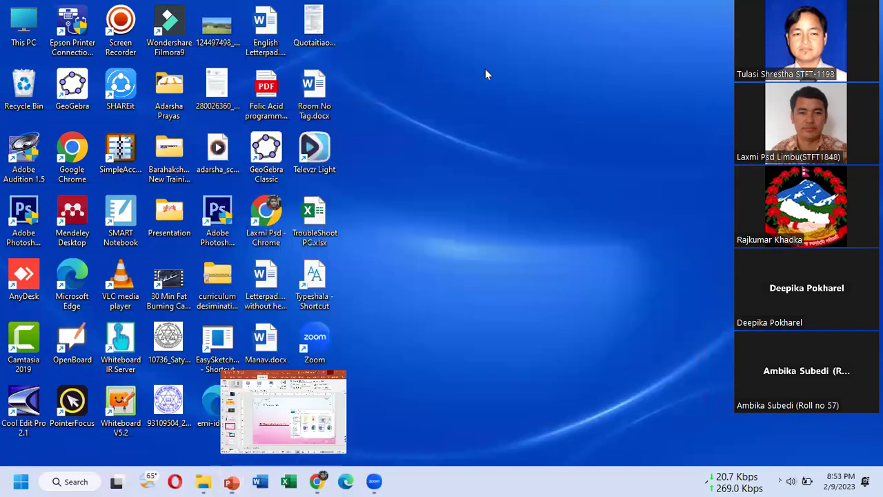
- Refresh the desktop and open the Teaching Materials (D:) drive from This PC
right_click(486, 70)
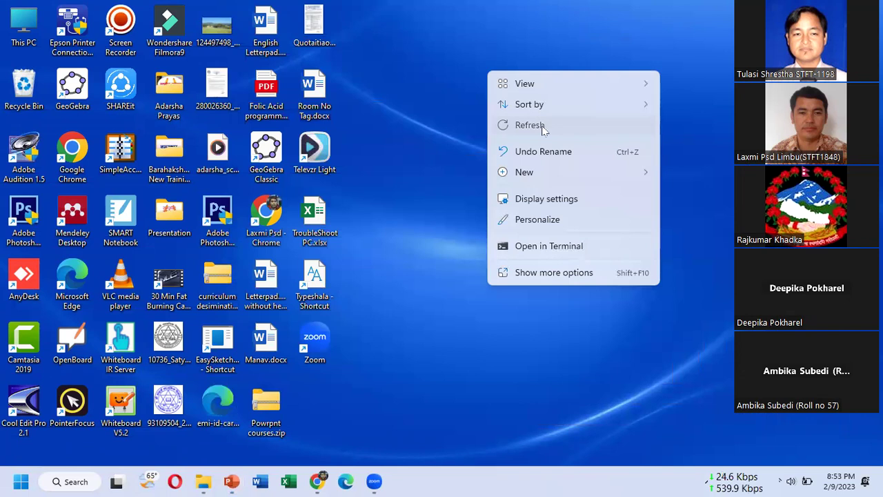
left_click(538, 126)
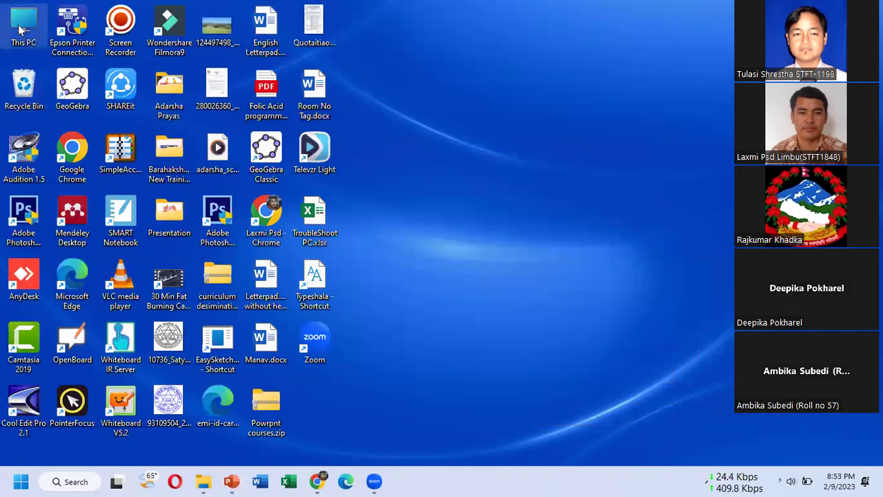
key("Return")
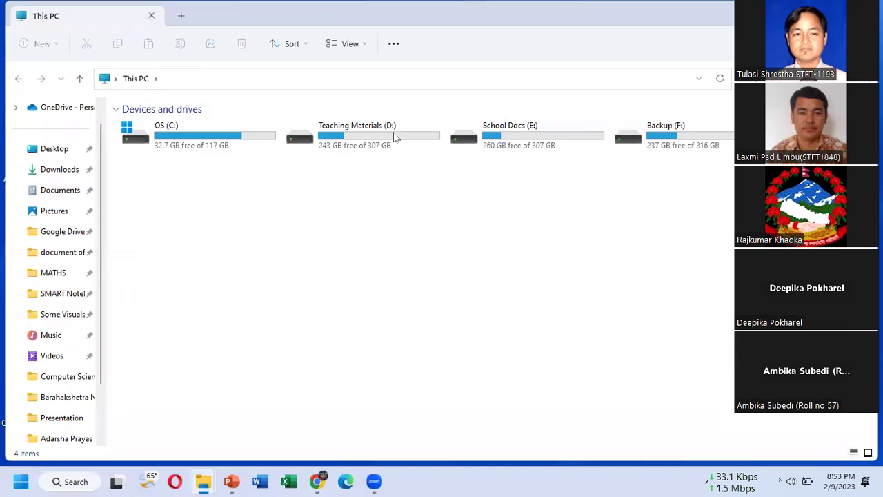
double_click(395, 138)
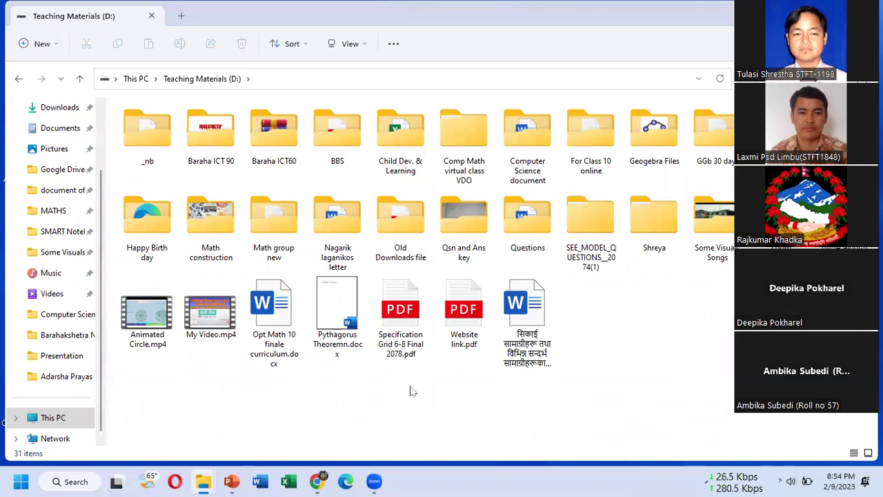
- Select Specification Grid 6-8 Final 2078.pdf and Website link.pdf alternately to point out the two PDF files
left_click(391, 324)
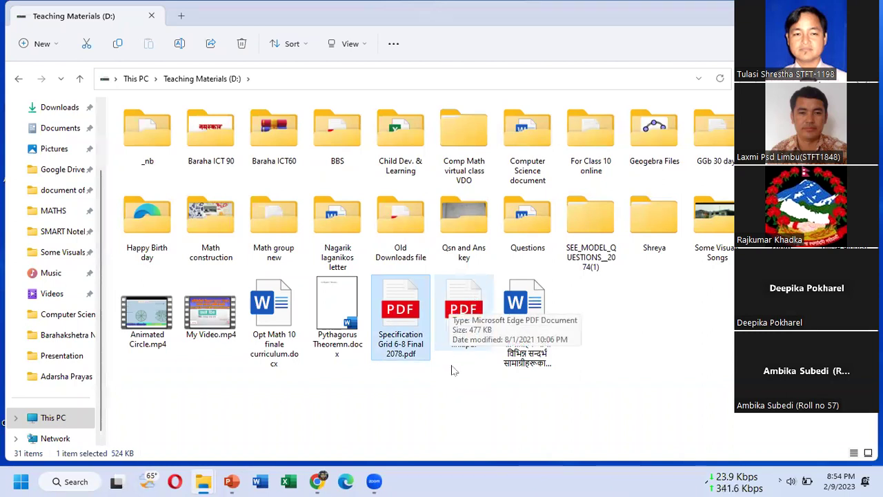
left_click(461, 304)
left_click(388, 312)
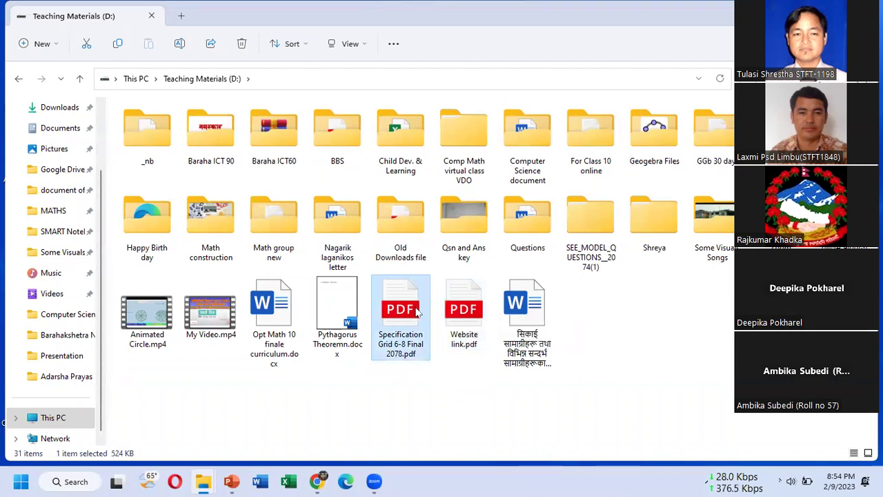
left_click(463, 315)
left_click(393, 317)
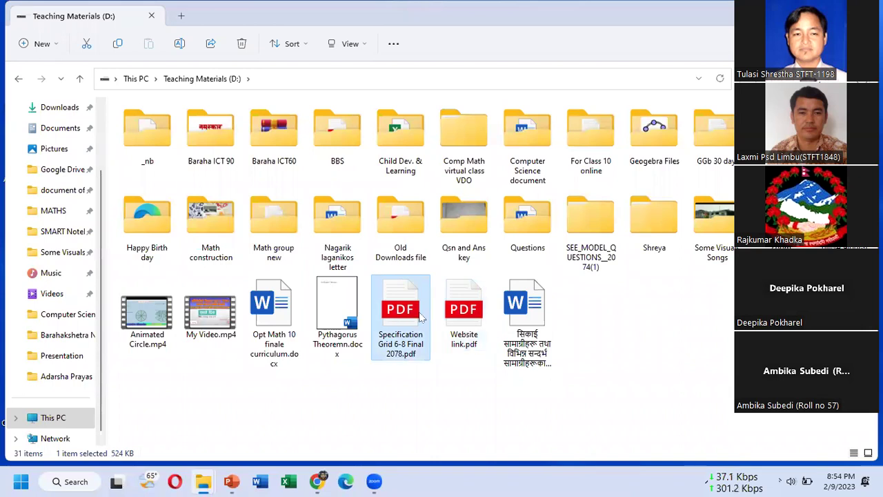
left_click(473, 324)
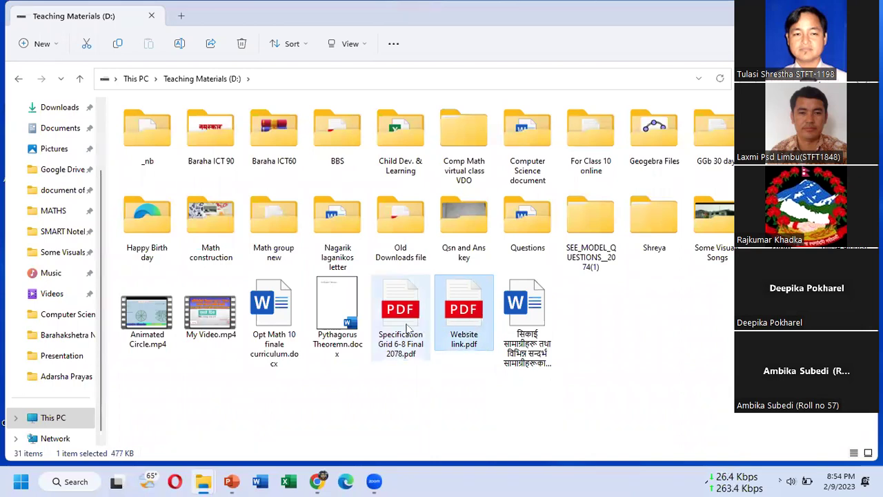
left_click(407, 321)
left_click(474, 325)
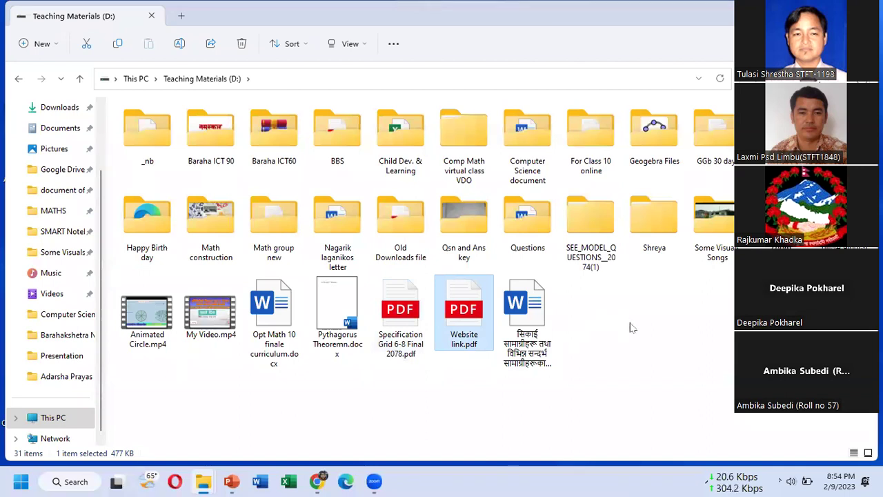
right_click(621, 322)
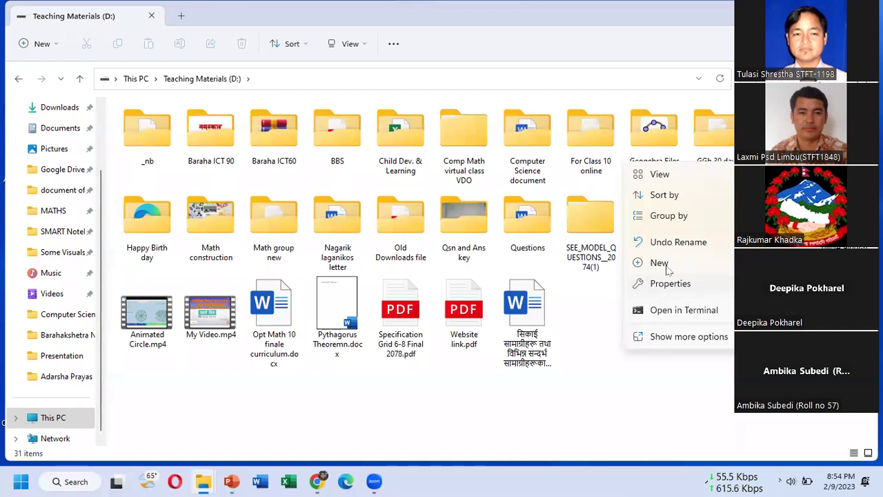
mouse_move(667, 269)
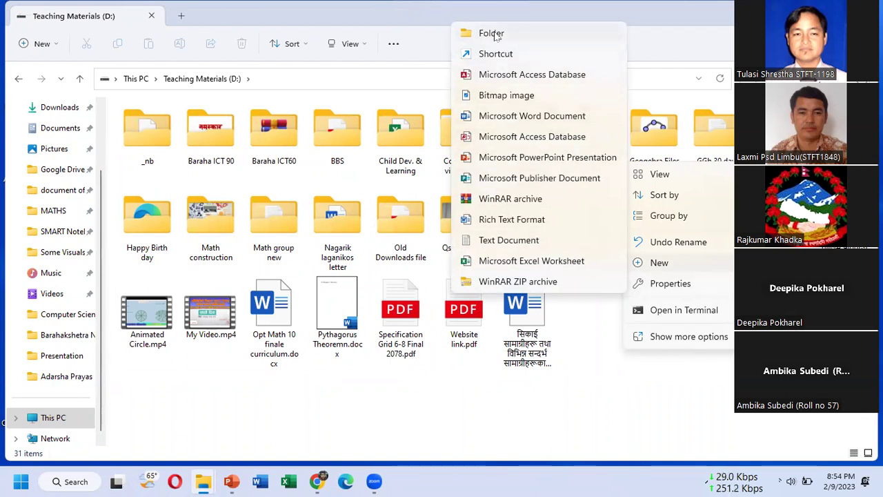
left_click(596, 370)
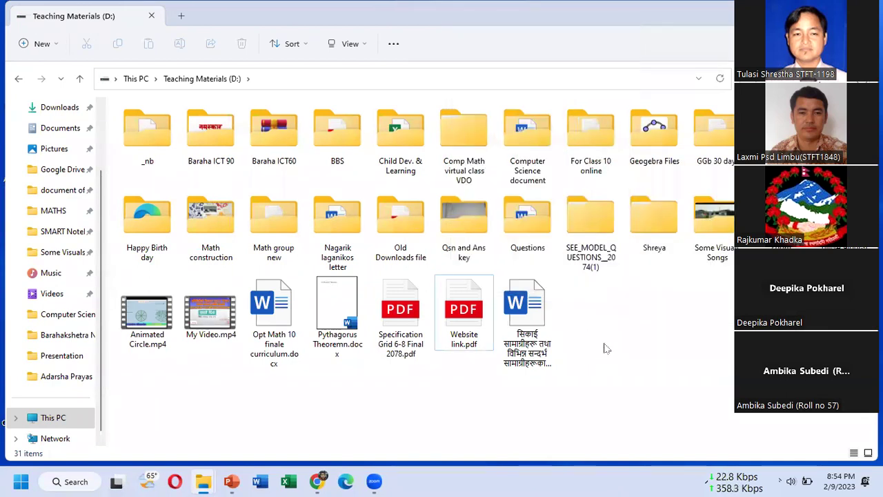
- Create a new folder named PDF in the Teaching Materials (D:) drive
right_click(639, 317)
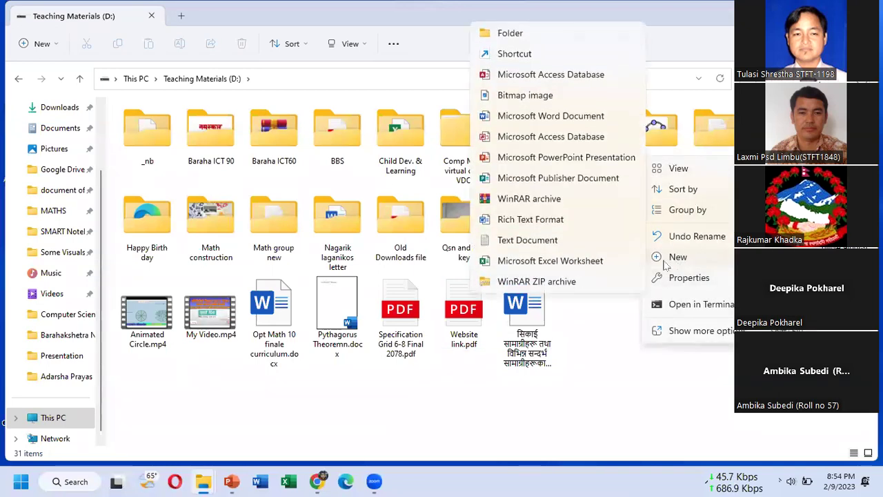
left_click(503, 35)
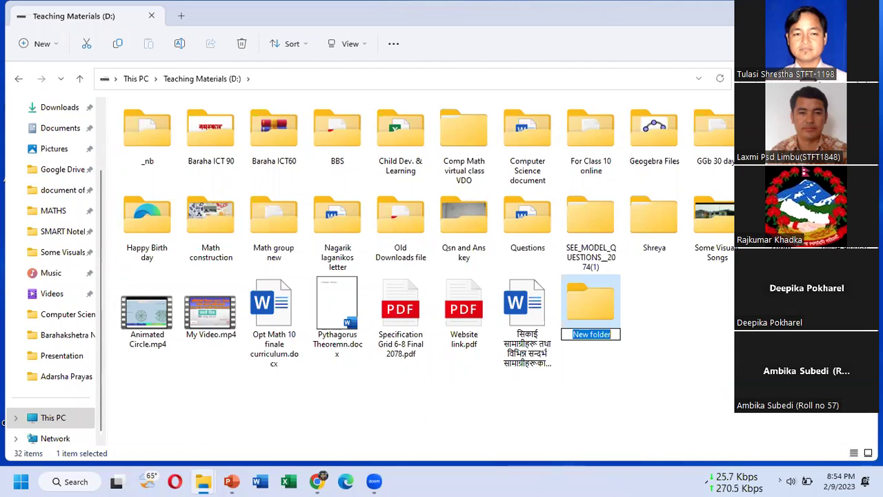
type("फ")
key("BackSpace")
key("super+space")
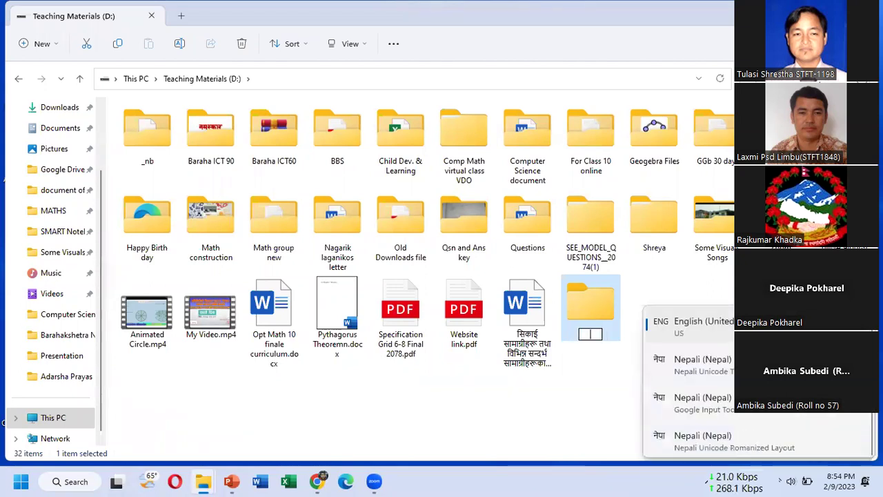
type("PDF")
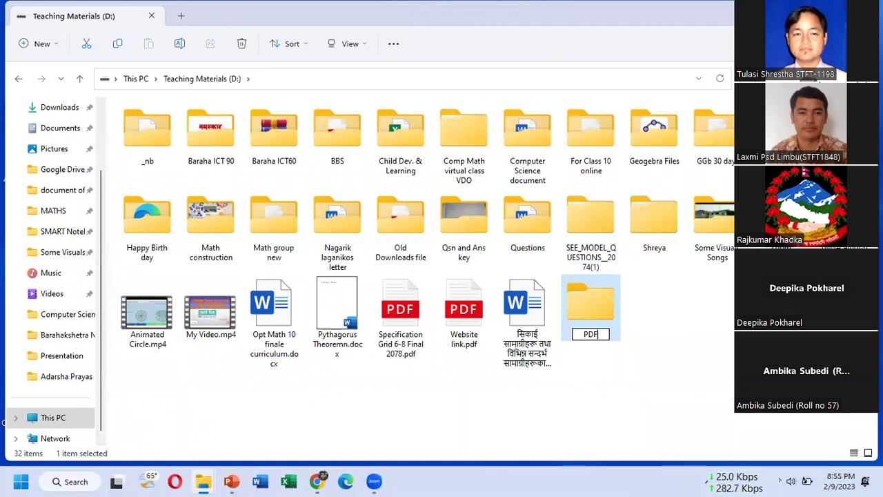
key("Return")
left_click(647, 325)
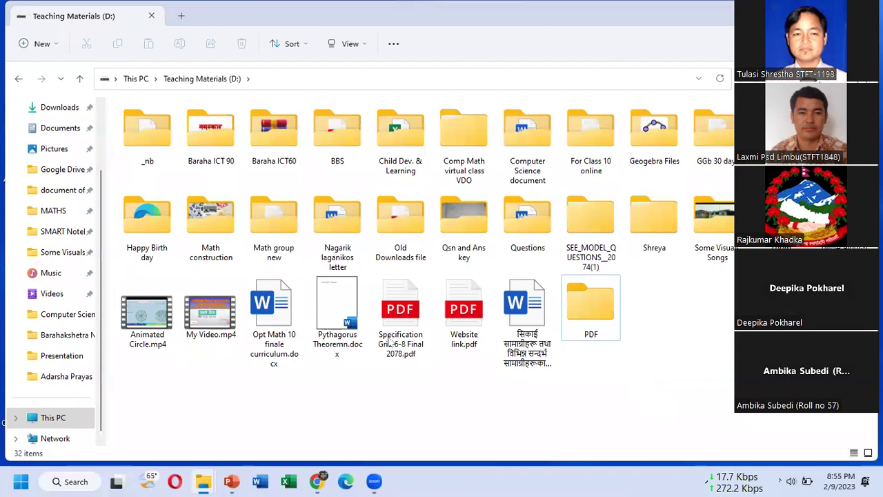
- Select the loose PDF and Word files one after another to point out the two file types
left_click(460, 316)
left_click(510, 319)
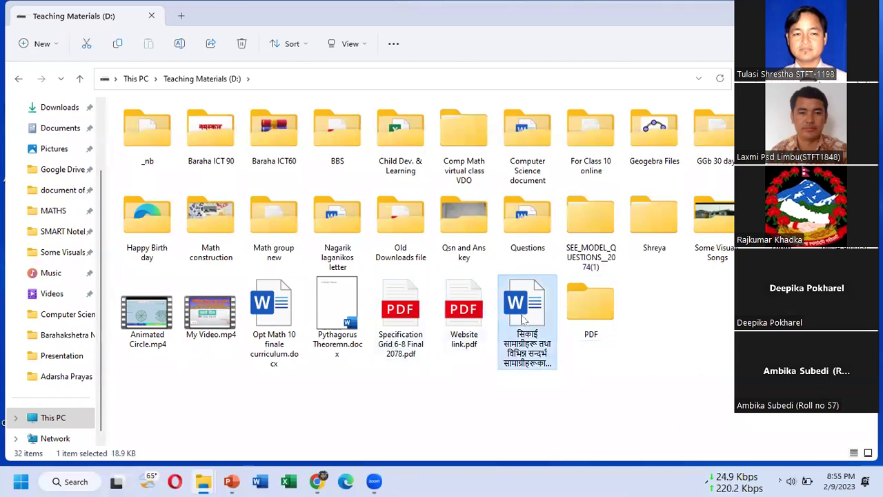
left_click(467, 324)
left_click(406, 332)
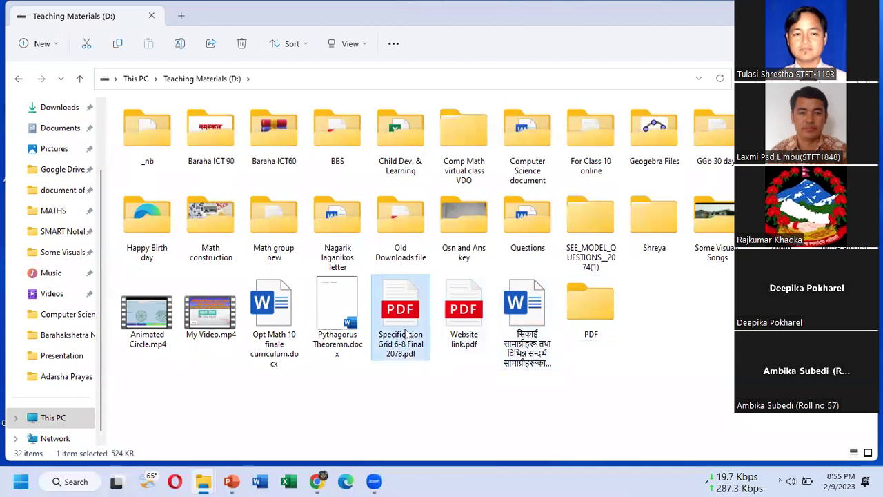
left_click(319, 316)
left_click(277, 315)
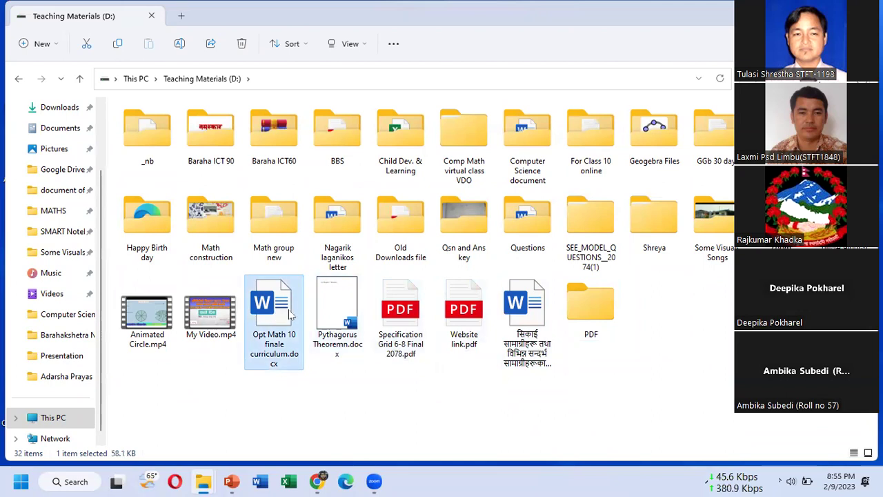
- Select Website link.pdf and Specification Grid 6-8 Final 2078.pdf together and move both into the PDF folder
left_click(407, 312)
left_click(463, 314)
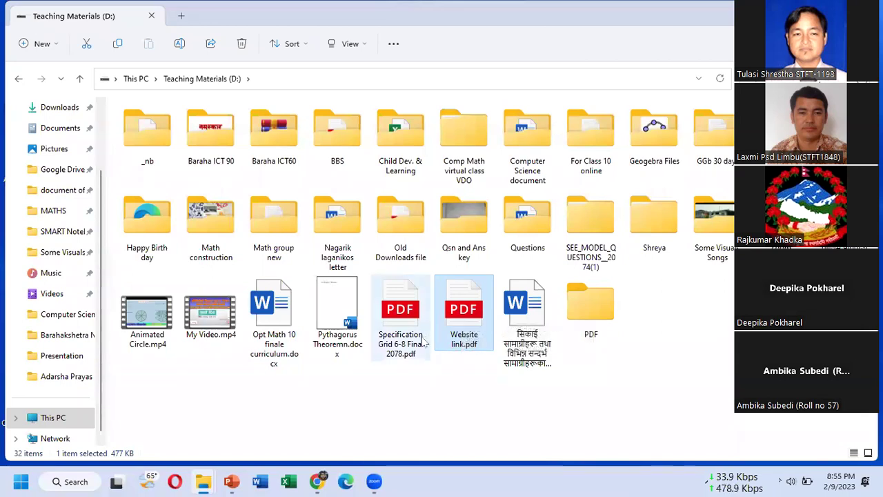
left_click(407, 318, "ctrl")
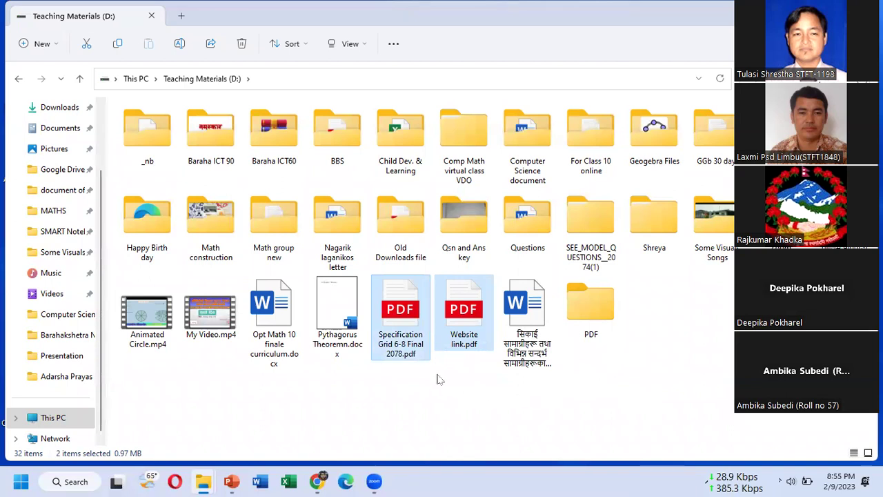
left_click_drag(445, 332, 595, 330)
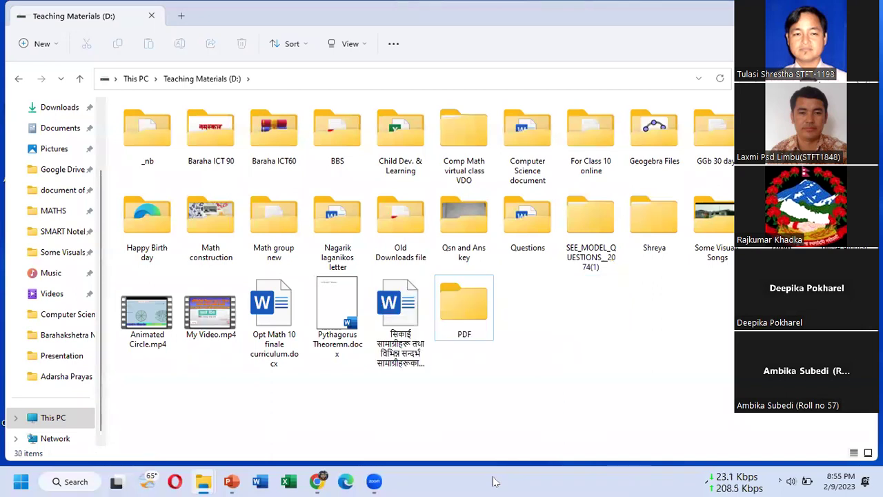
- Open the PDF folder to check its contents, then return to Teaching Materials (D:)
left_click(465, 314)
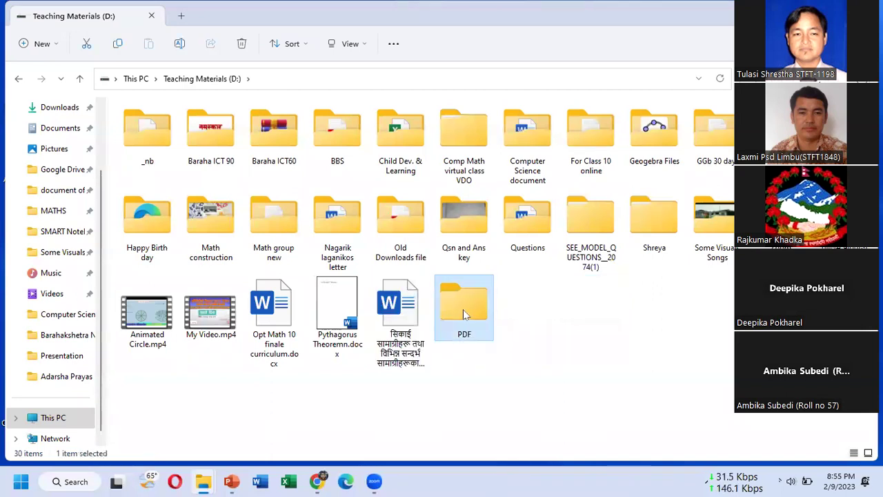
double_click(464, 311)
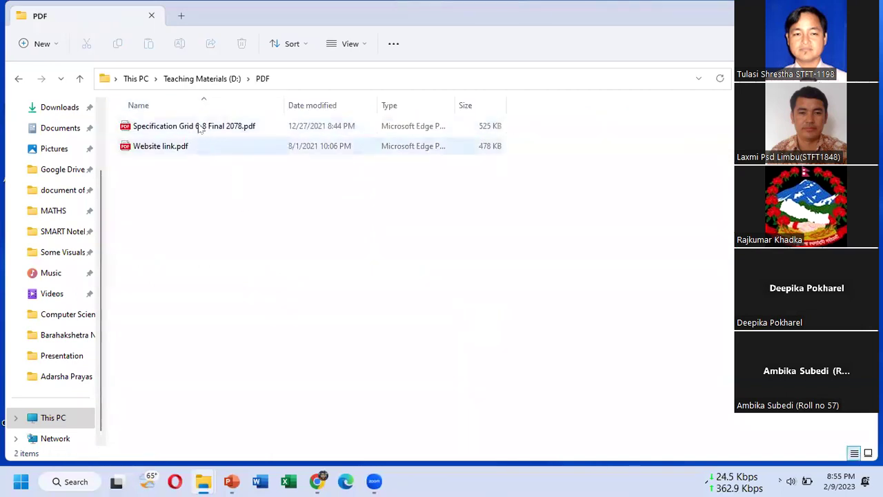
left_click(80, 78)
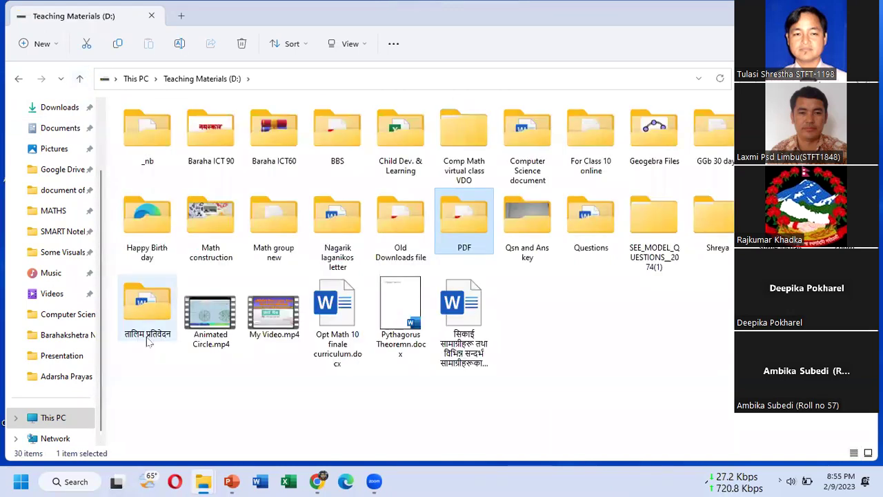
- Undo the file move and the folder's naming, and inspect the contents of New folder before returning to the drive
key("ctrl+z")
key("ctrl+z")
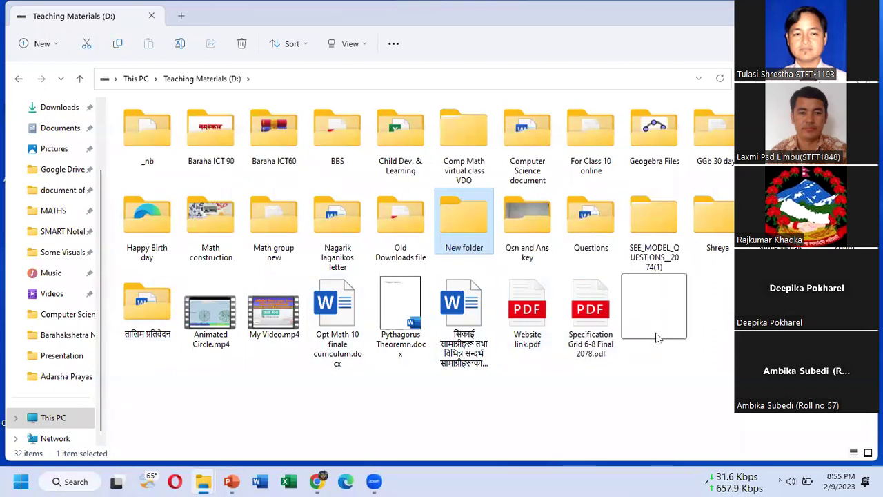
double_click(465, 212)
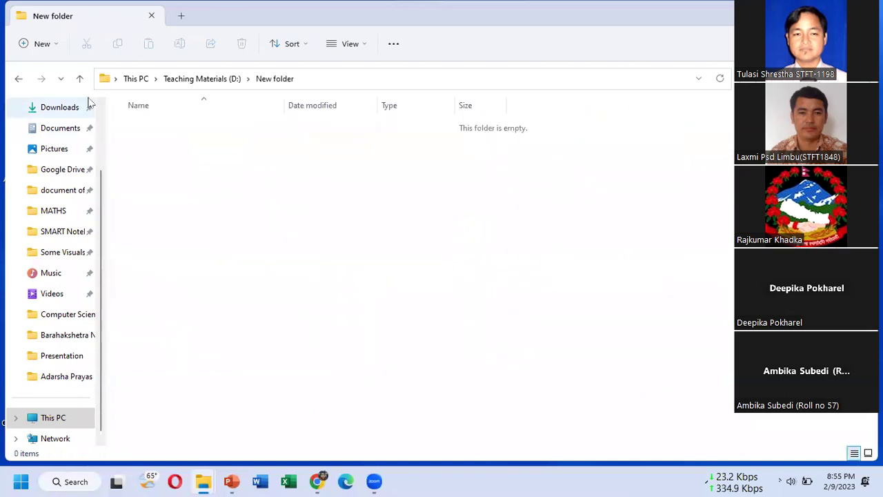
left_click(79, 79)
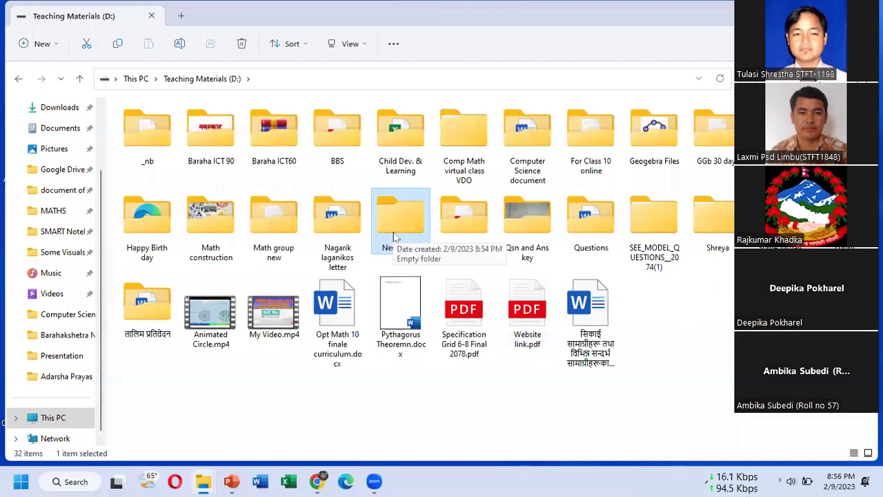
left_click(639, 324)
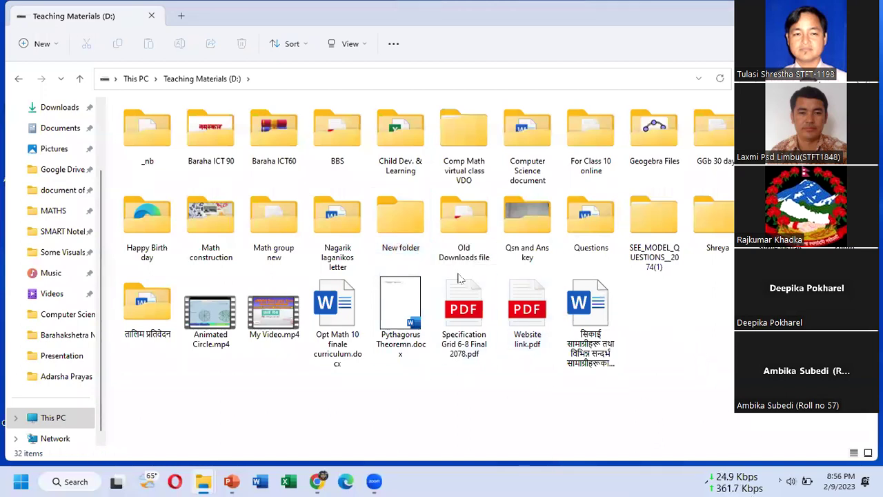
double_click(418, 242)
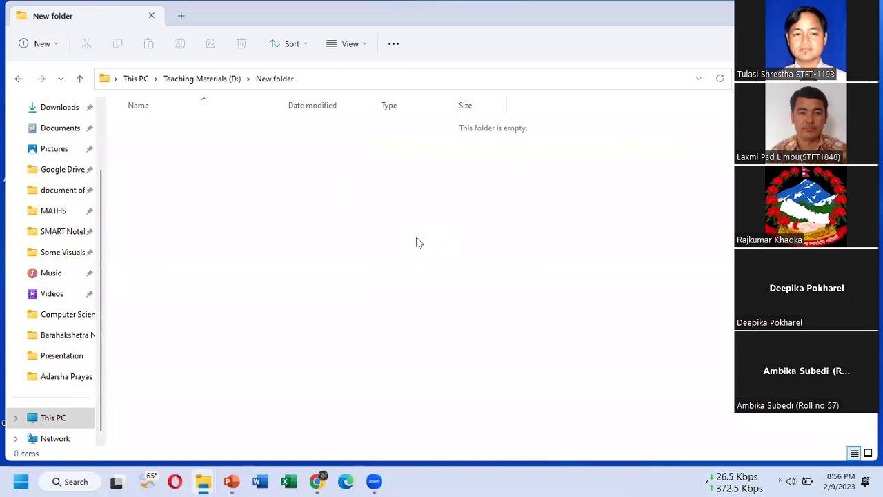
left_click(79, 78)
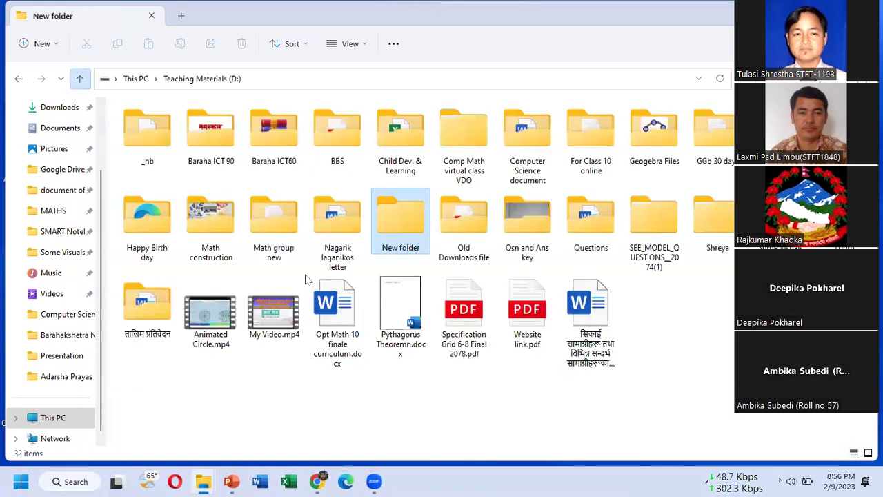
- Rename New folder as PDF
right_click(405, 232)
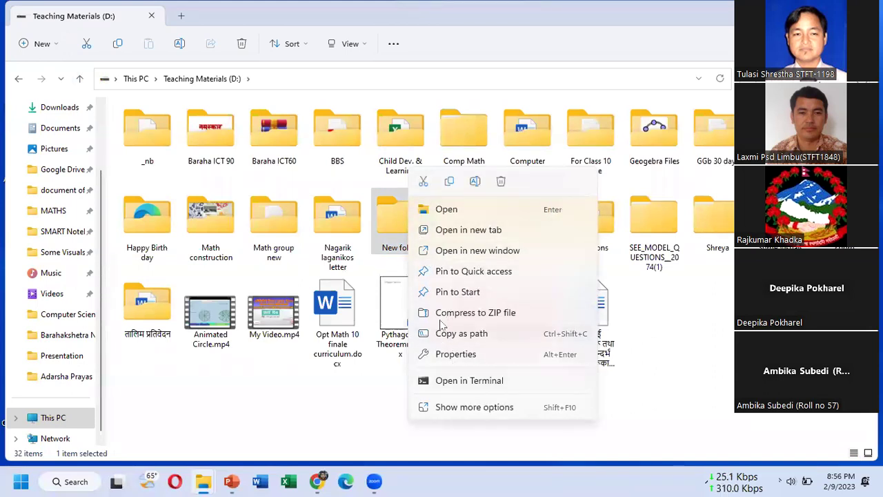
left_click(475, 182)
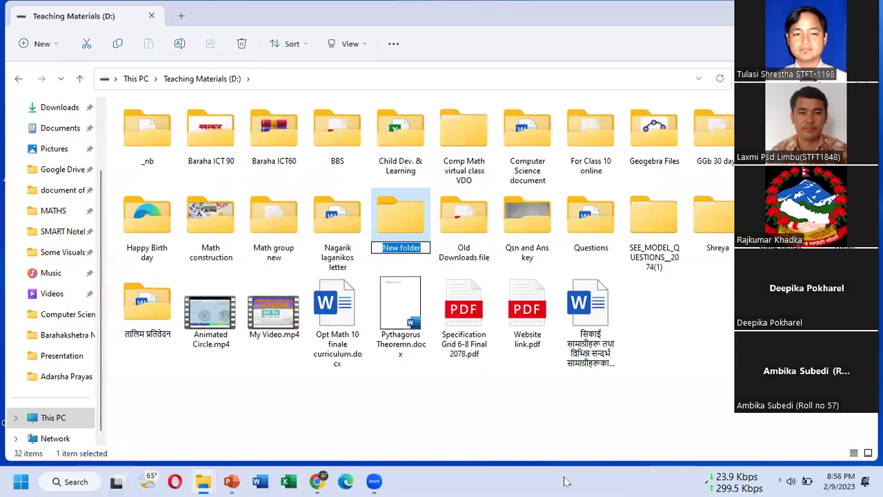
type("PDF")
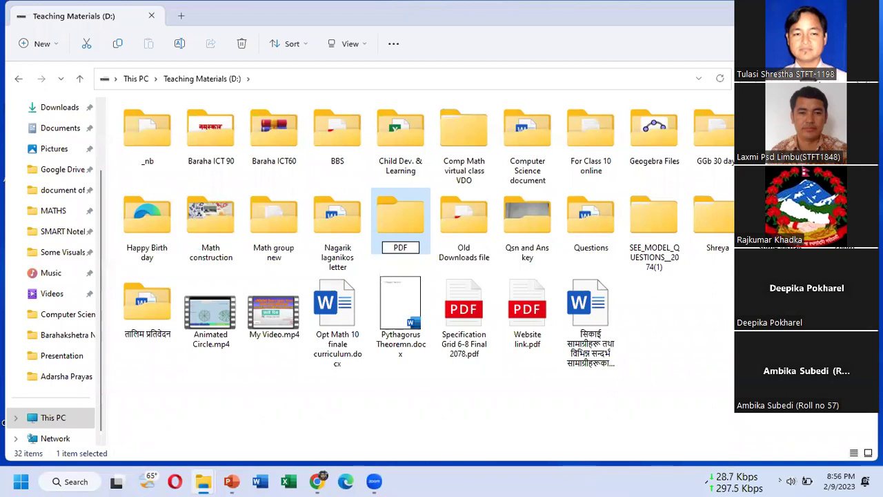
left_click(715, 349)
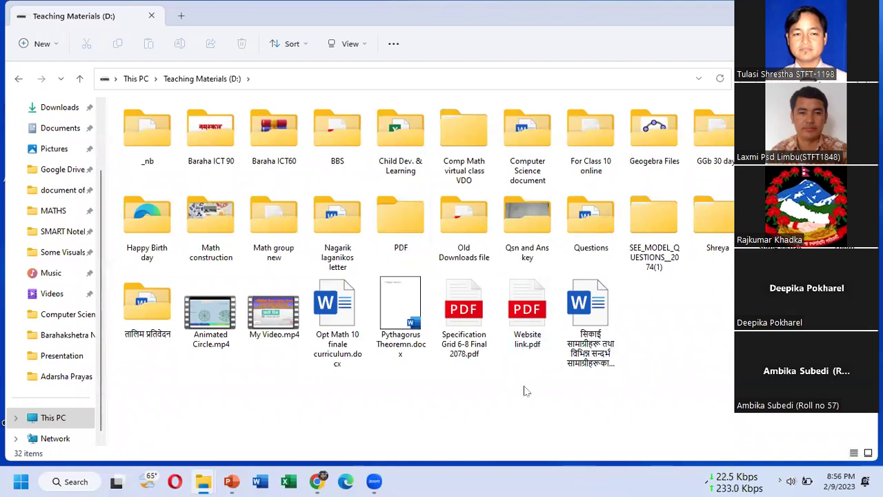
- Move Specification Grid 6-8 Final 2078.pdf and Website link.pdf one at a time into the PDF folder
left_click_drag(485, 346, 393, 216)
left_click_drag(463, 310, 420, 249)
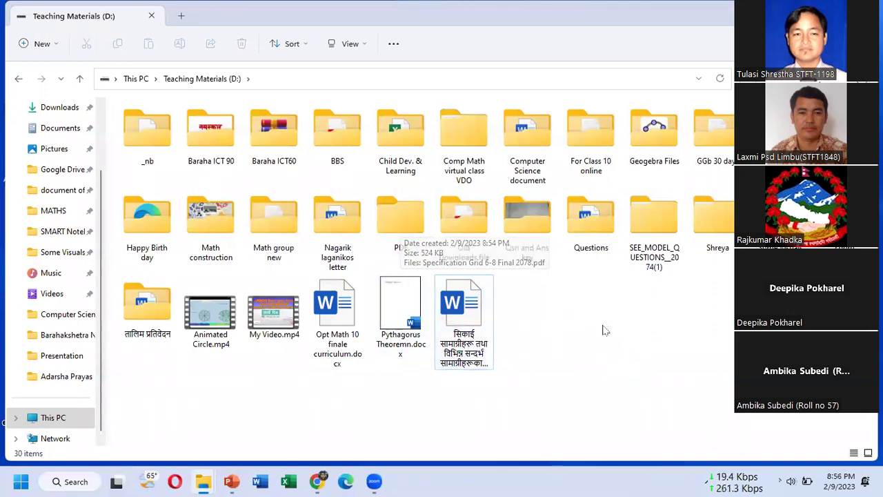
- Cut the PDF folder from Teaching Materials (D:) and minimize the File Explorer window to show the desktop
left_click(402, 230)
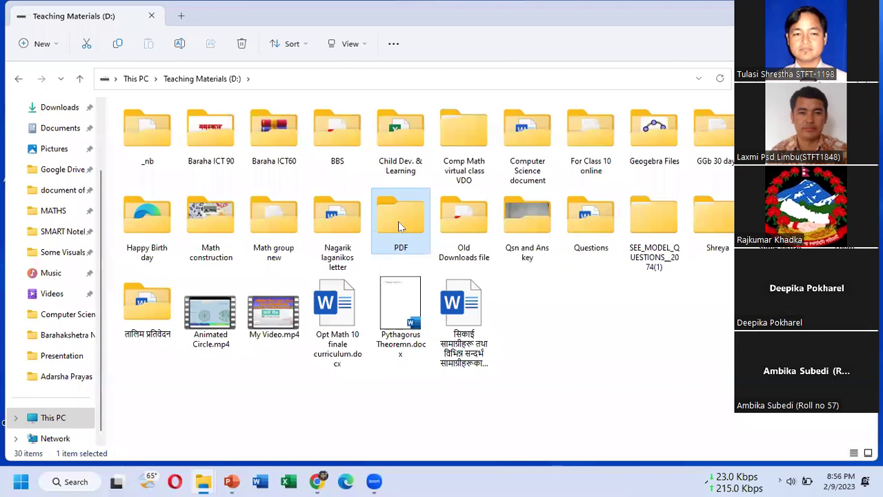
right_click(399, 223)
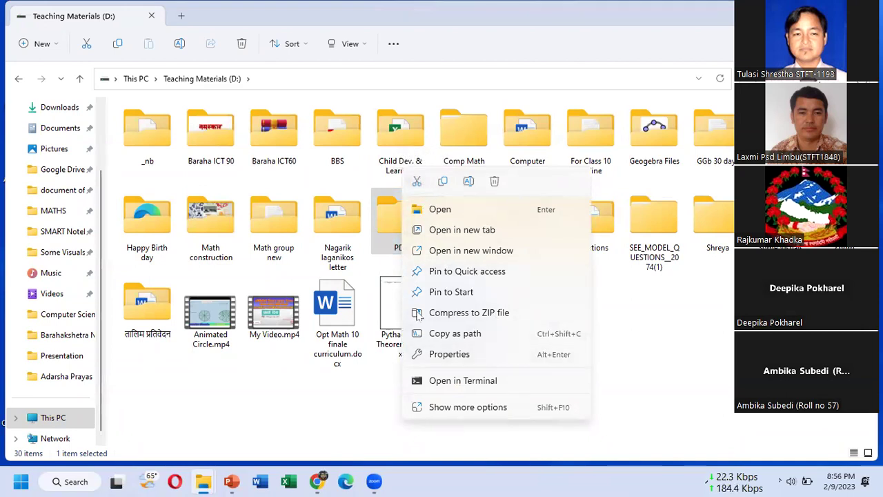
left_click(376, 418)
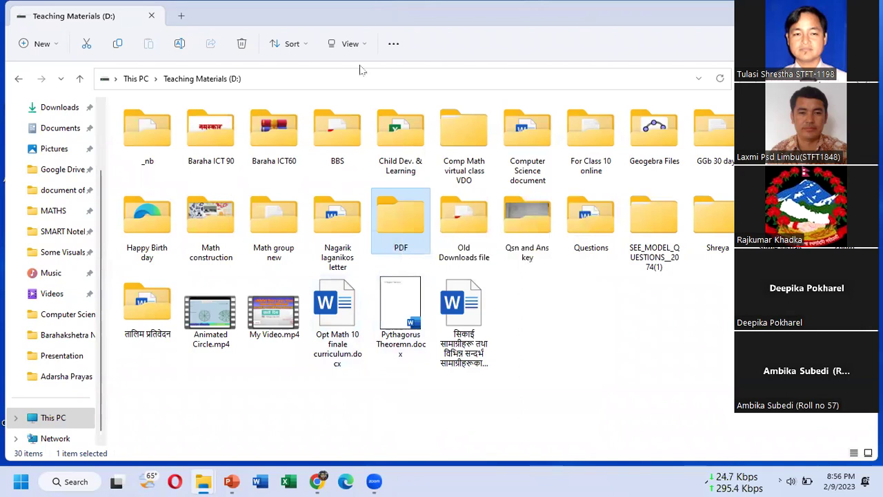
right_click(407, 204)
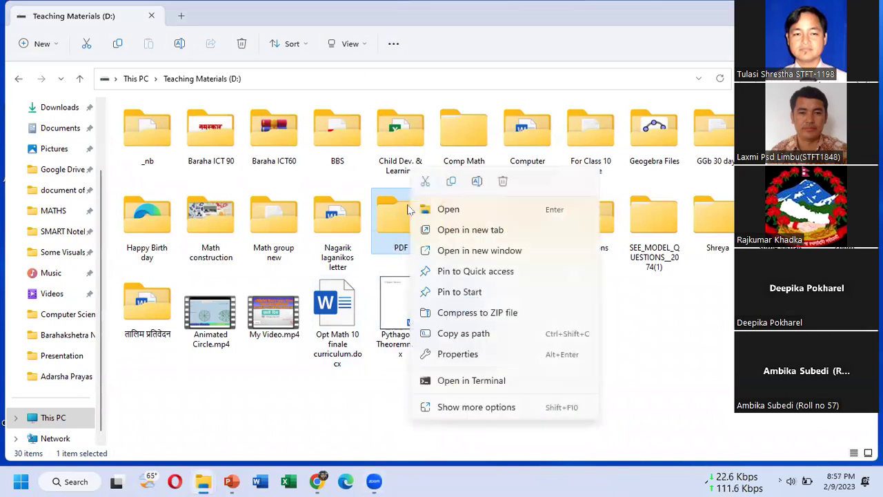
left_click(464, 408)
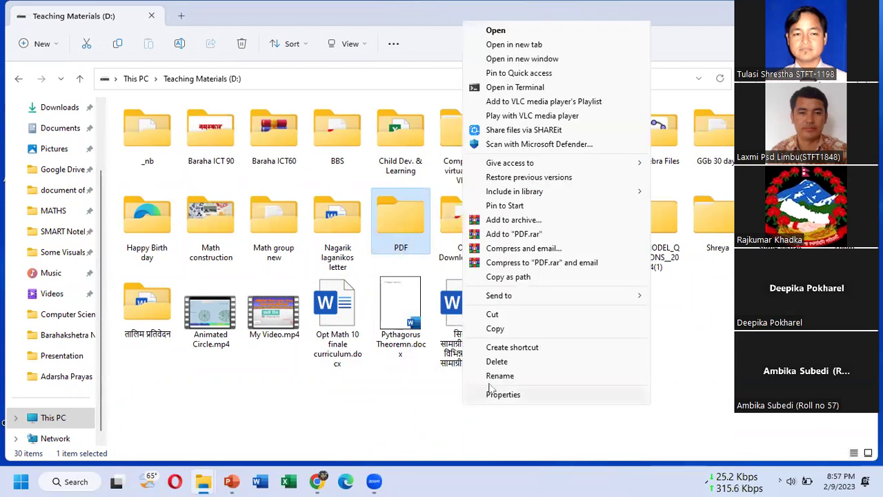
left_click(521, 316)
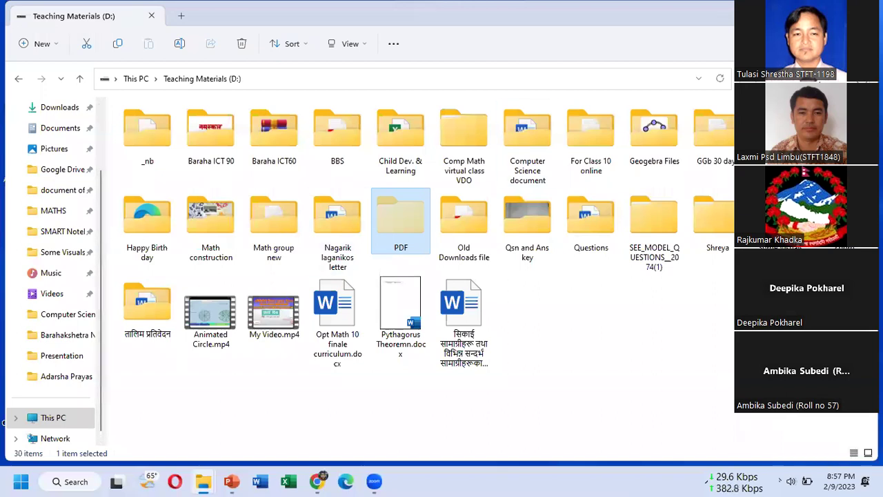
left_click(202, 481)
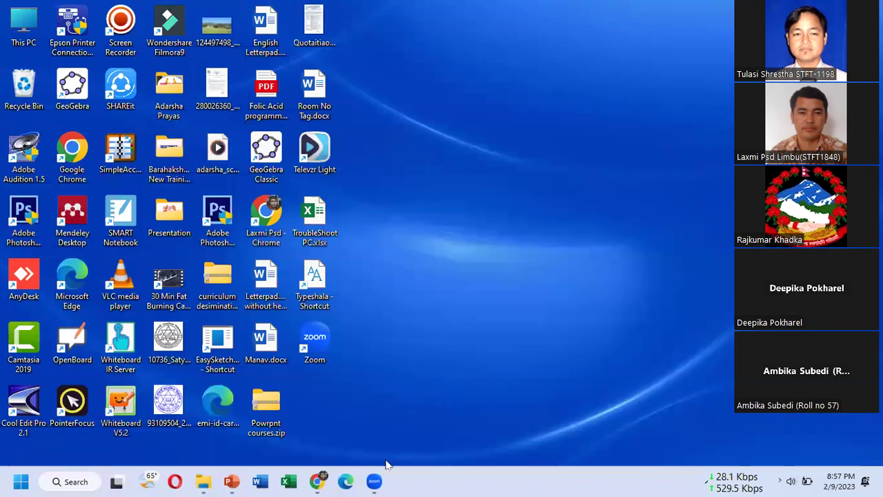
- Paste the cut PDF folder onto the desktop and place it directly below the Televzr Light shortcut
right_click(483, 193)
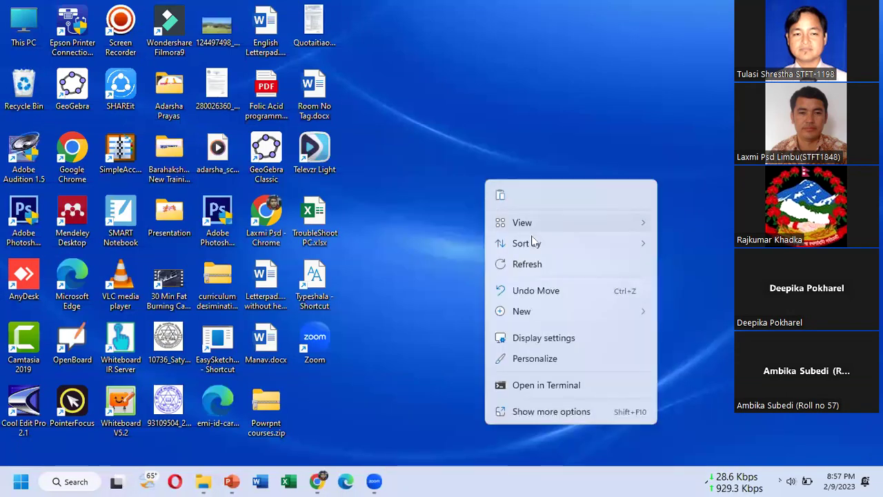
left_click(536, 415)
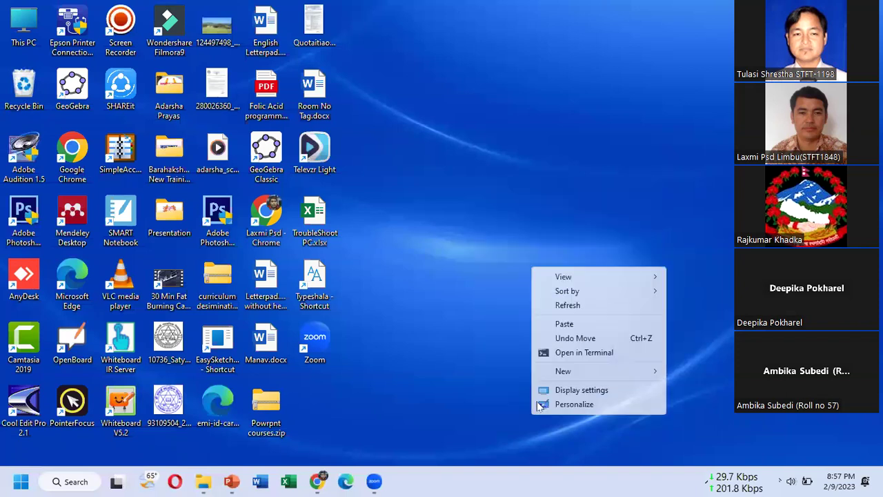
left_click(564, 324)
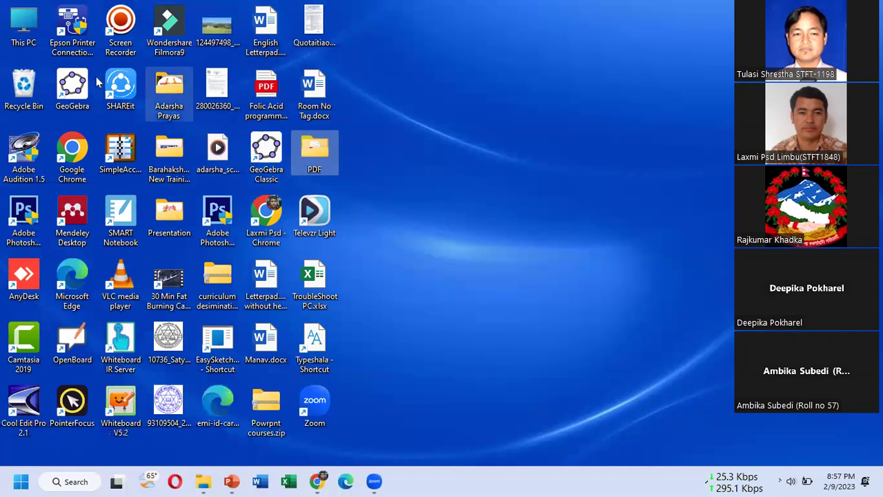
left_click_drag(313, 151, 318, 227)
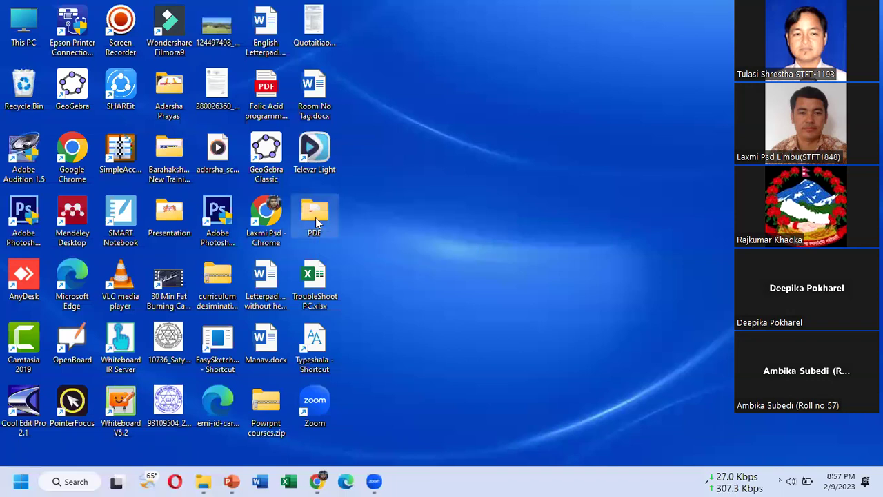
- Cut the PDF folder from the desktop and paste it into Teaching Materials (D:)
right_click(315, 217)
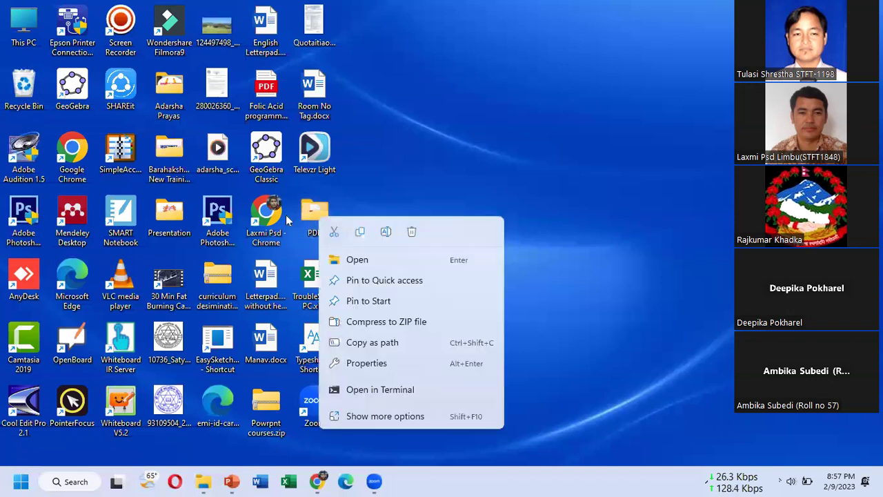
left_click(334, 233)
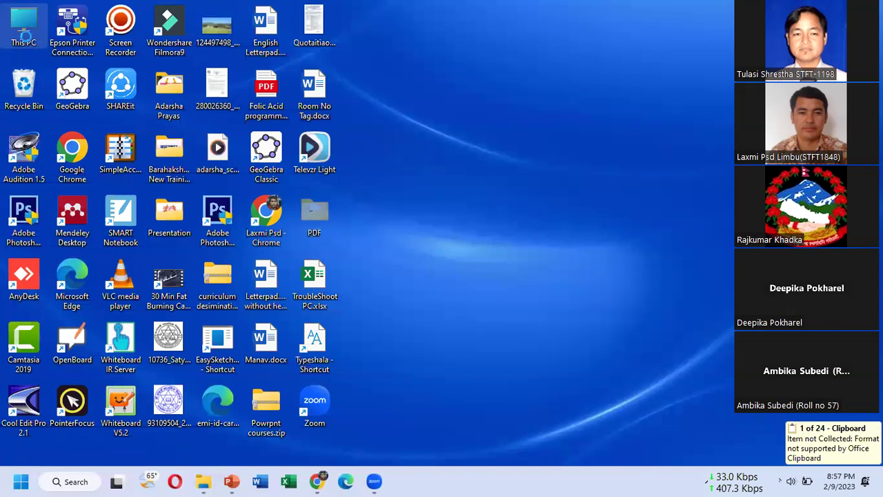
key("super+e")
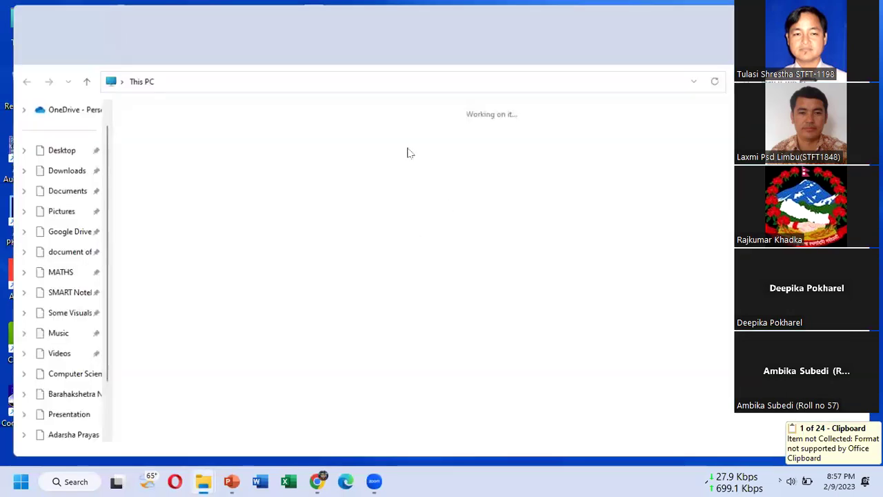
double_click(405, 142)
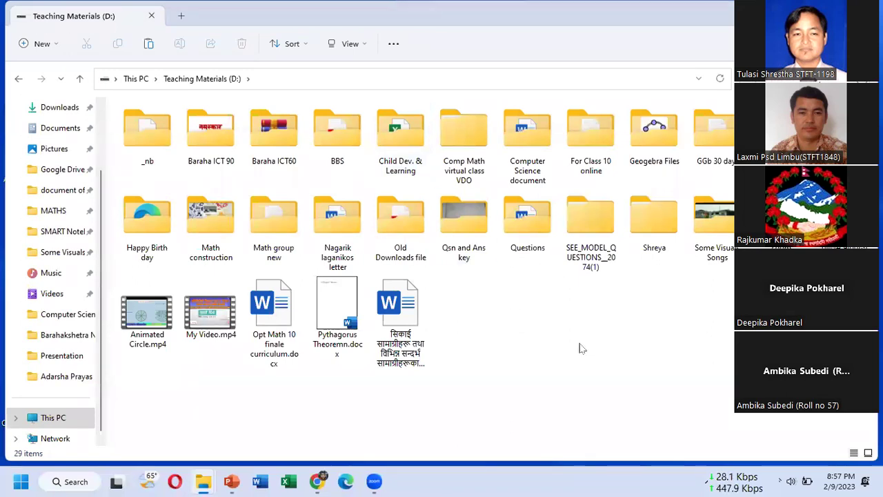
right_click(540, 355)
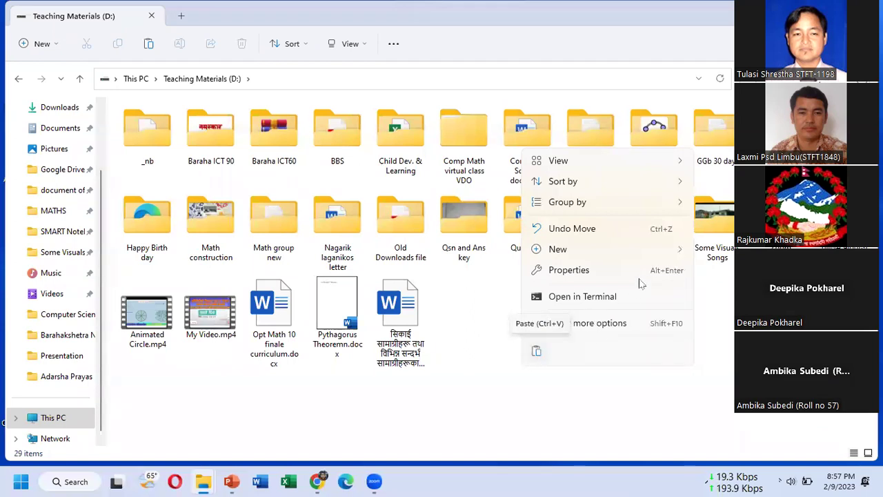
key("shift+F10")
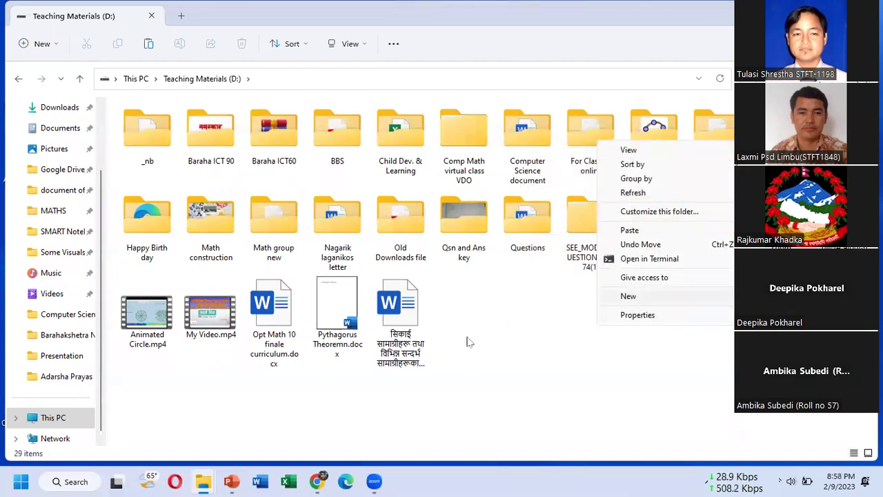
key("p")
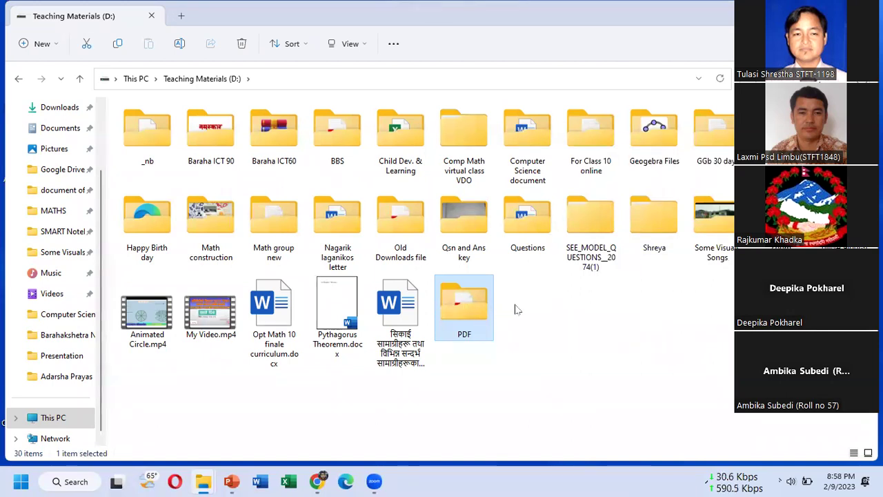
- Open the PDF folder to check the files inside it, and return to Teaching Materials (D:)
left_click(564, 317)
left_click(465, 322)
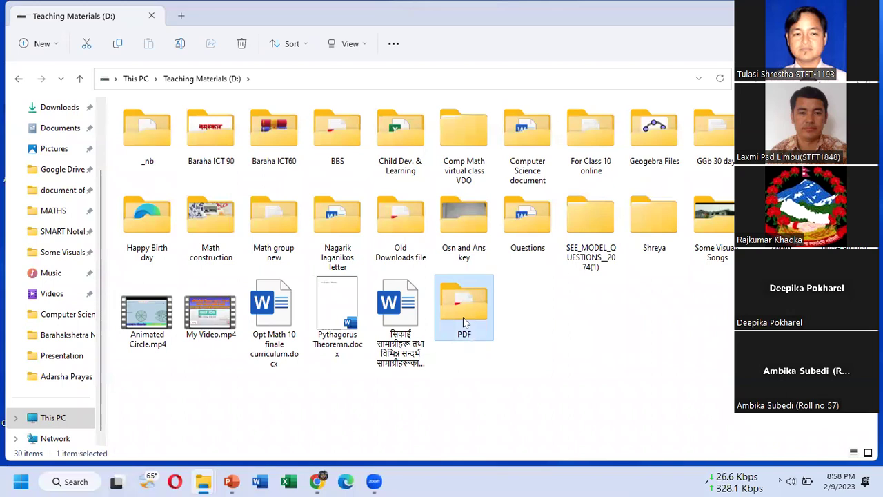
key("Return")
left_click_drag(247, 219, 209, 123)
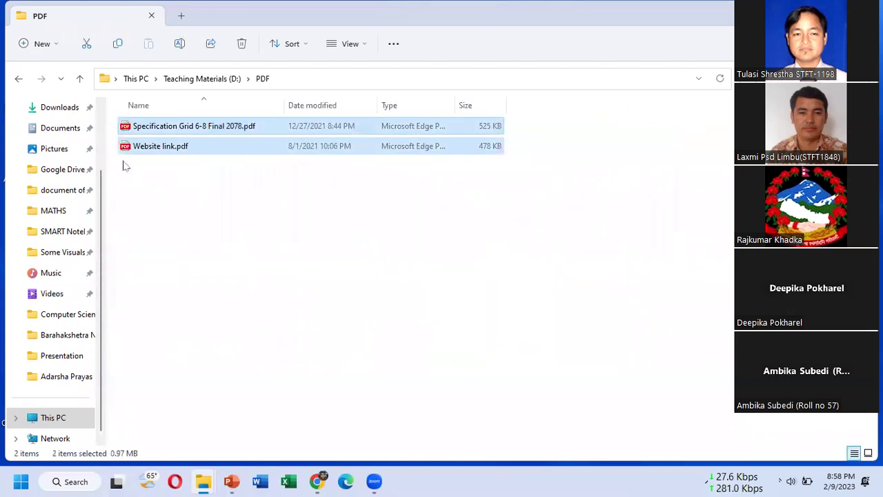
left_click(197, 178)
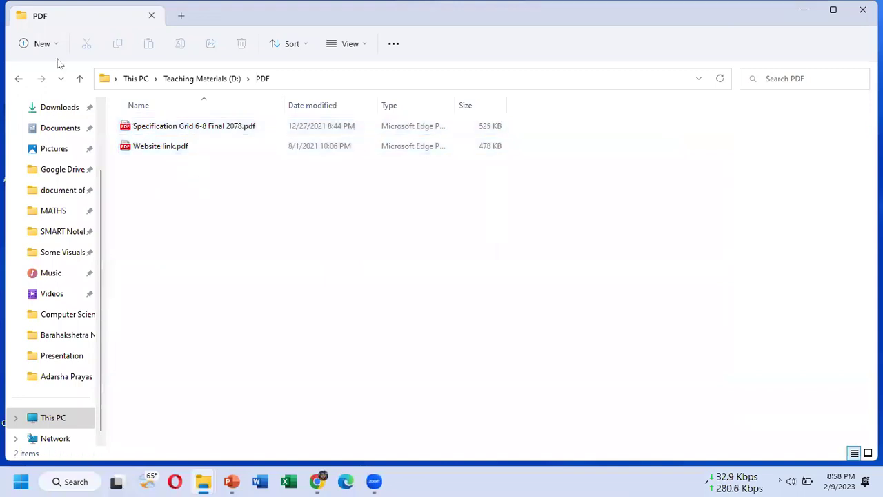
left_click(19, 79)
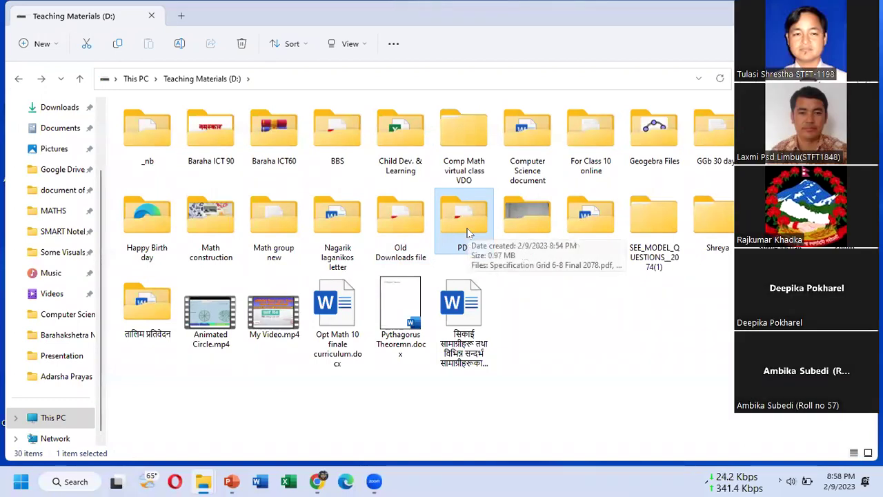
- Select Specification Grid 6-8 Final 2078.pdf and Website link.pdf together in the PDF folder and cut them
double_click(466, 233)
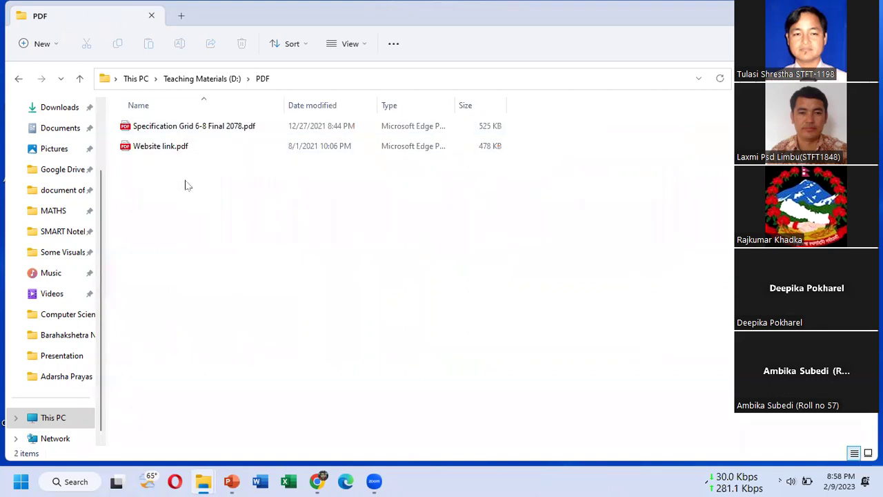
mouse_move(186, 178)
left_mouse_down()
mouse_move(199, 119)
mouse_move(199, 175)
left_mouse_up()
left_click_drag(201, 126, 204, 126)
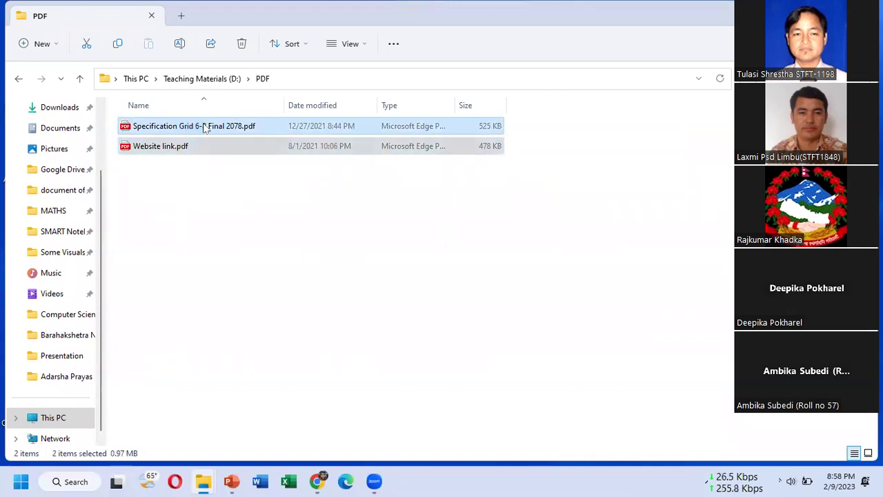
right_click(206, 126)
left_click(222, 138)
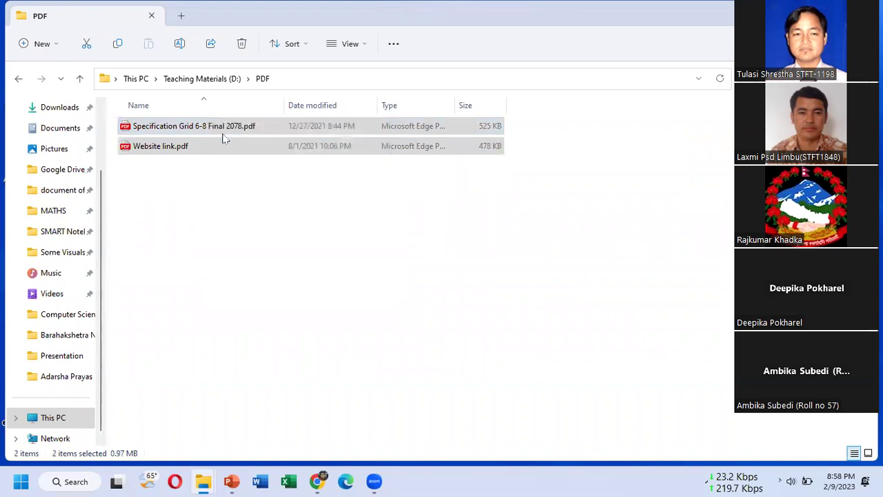
- Paste the two cut PDF files directly into Teaching Materials (D:), outside the PDF folder
left_click(81, 81)
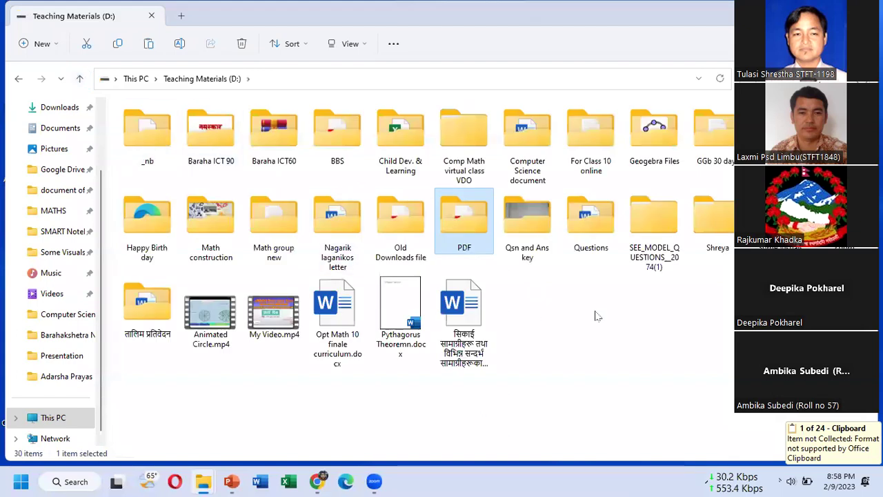
right_click(618, 307)
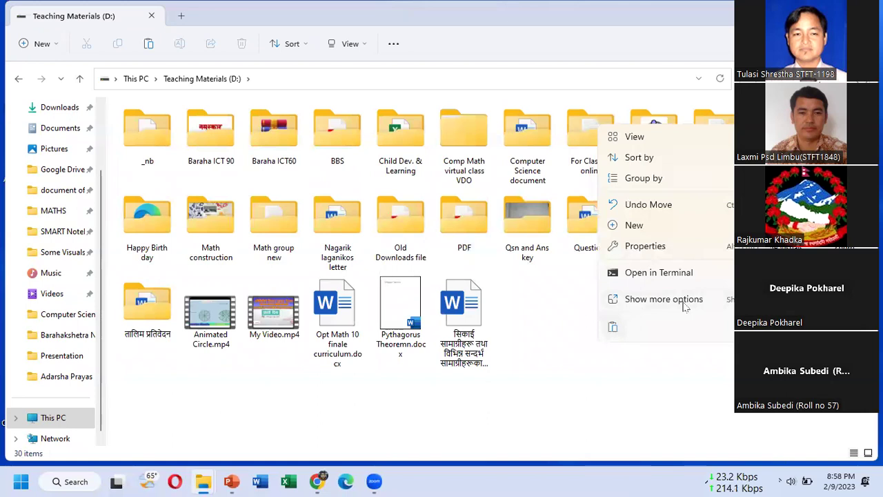
left_click(624, 298)
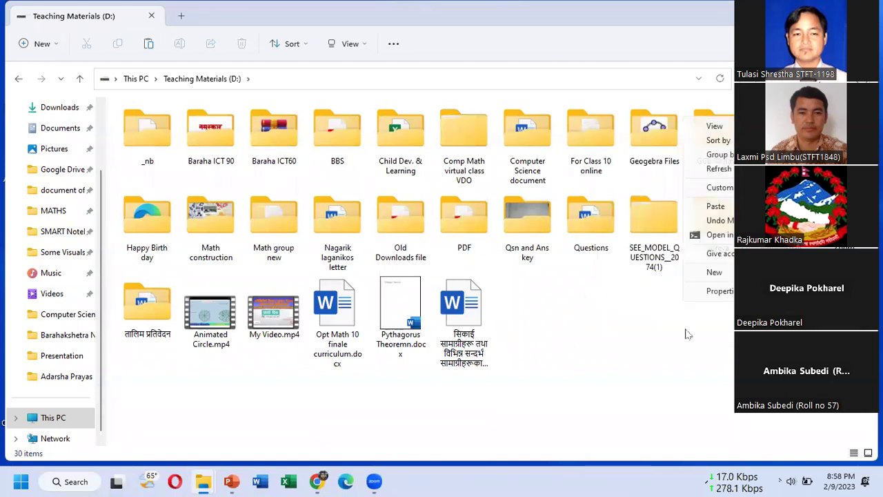
key("ctrl+v")
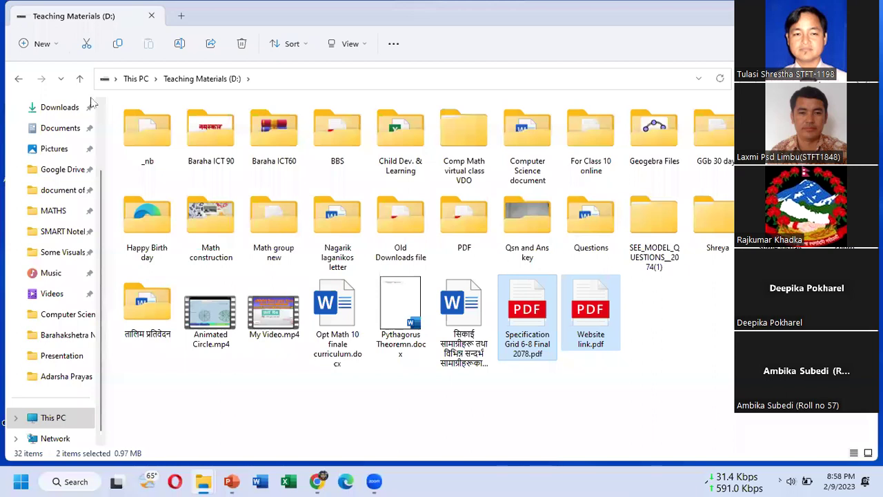
left_click(408, 402)
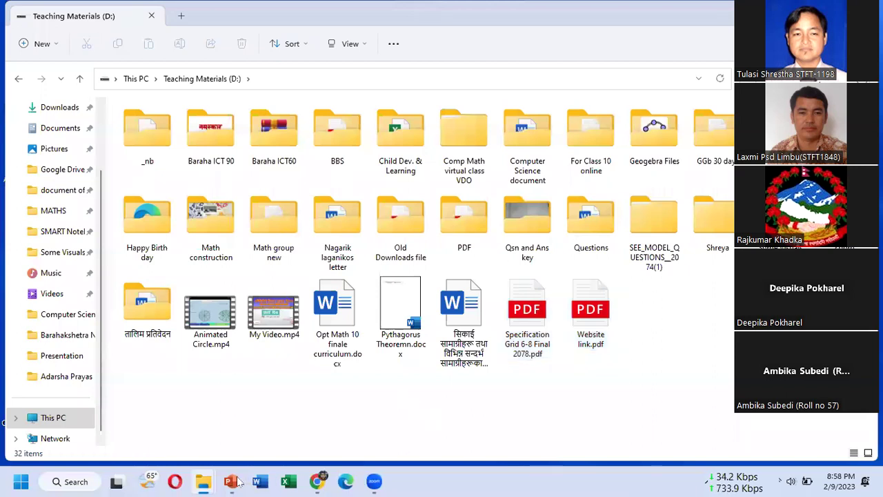
key("p")
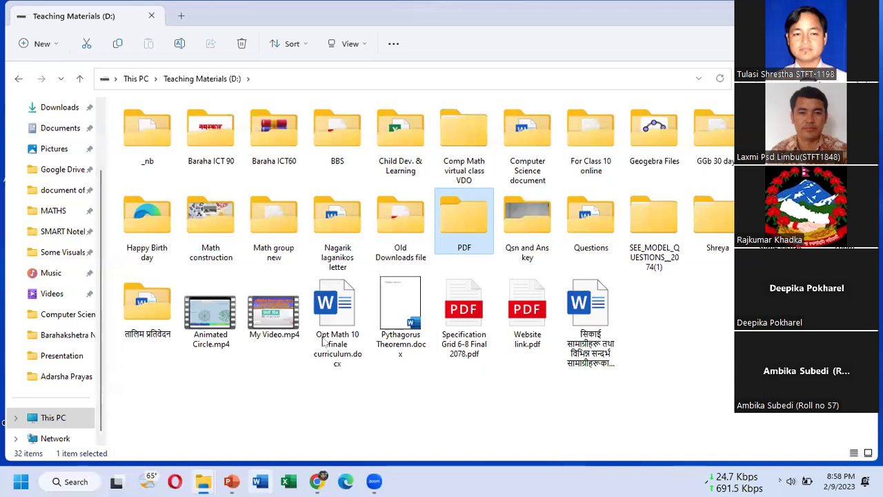
- Switch to File Folder and Word Basic1.pptx in PowerPoint, review slides 22 to 24, and minimize the open windows to the desktop
key("alt+Tab")
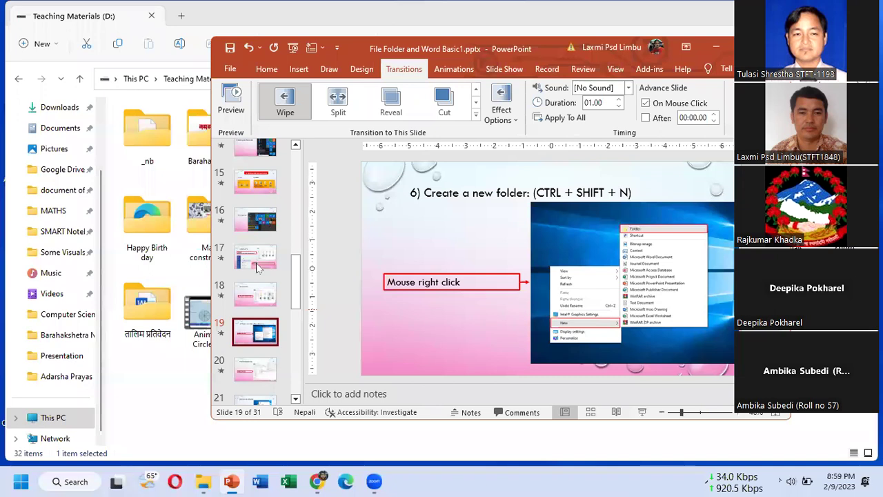
scroll(256, 267, "down", 5)
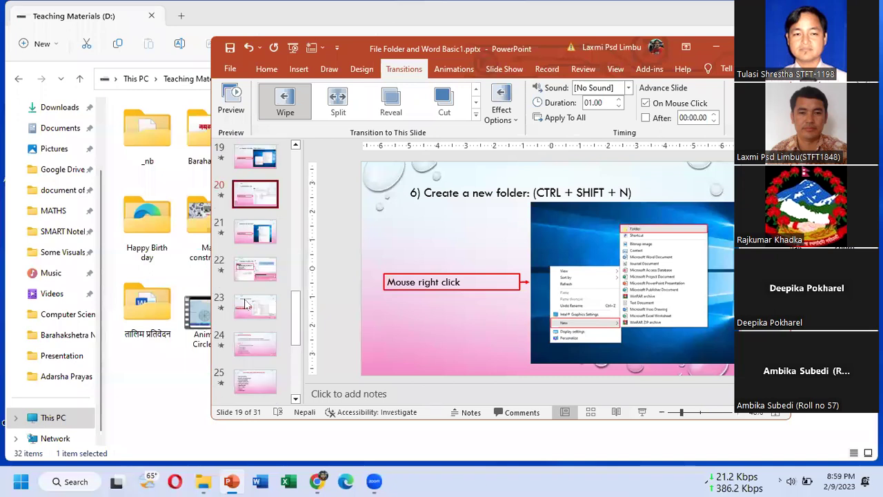
left_click(256, 259)
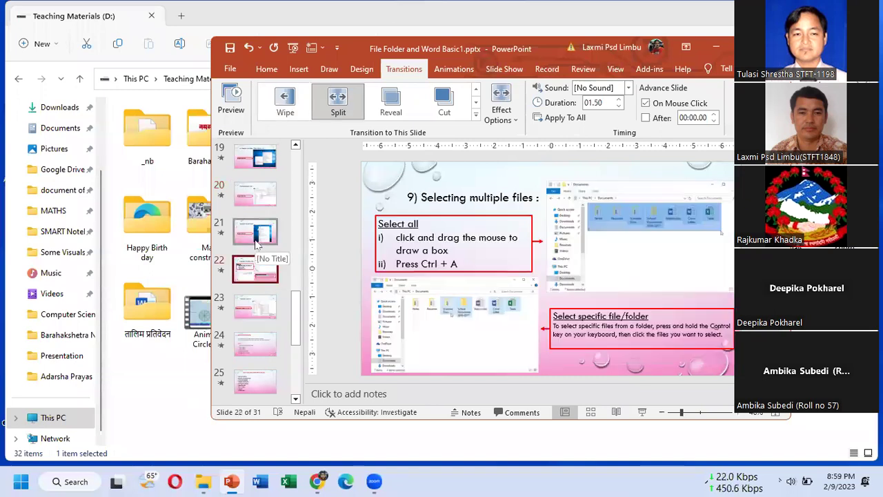
left_click(250, 318)
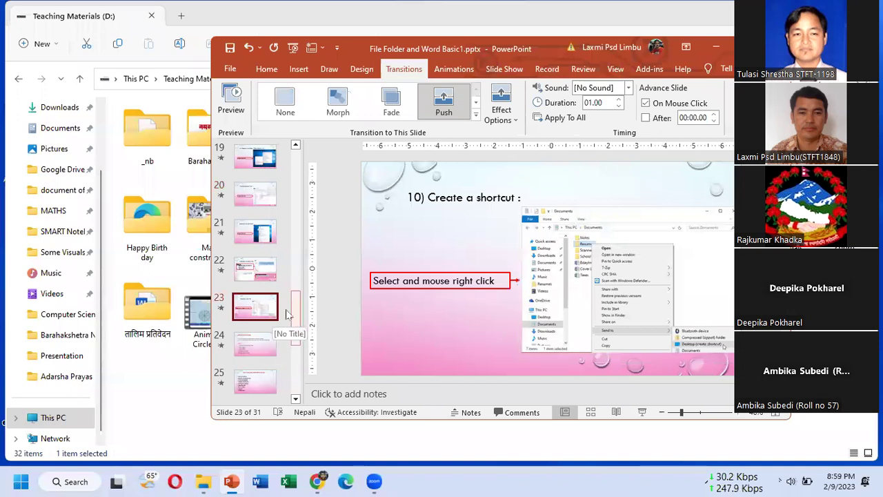
scroll(259, 284, "down", 1)
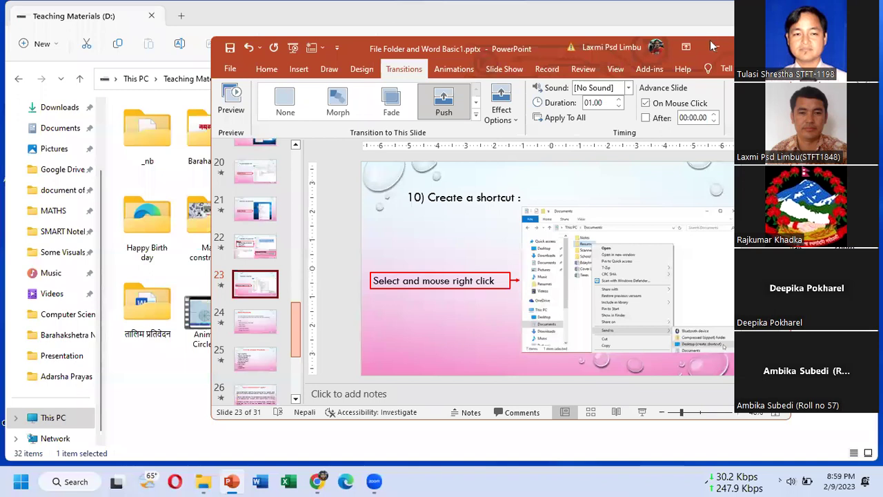
scroll(256, 279, "down", 1)
left_click(255, 279)
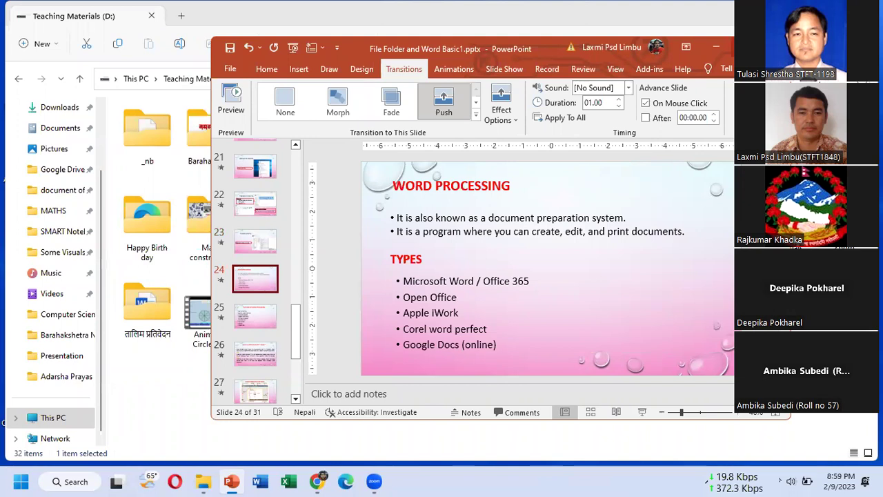
key("super+Down")
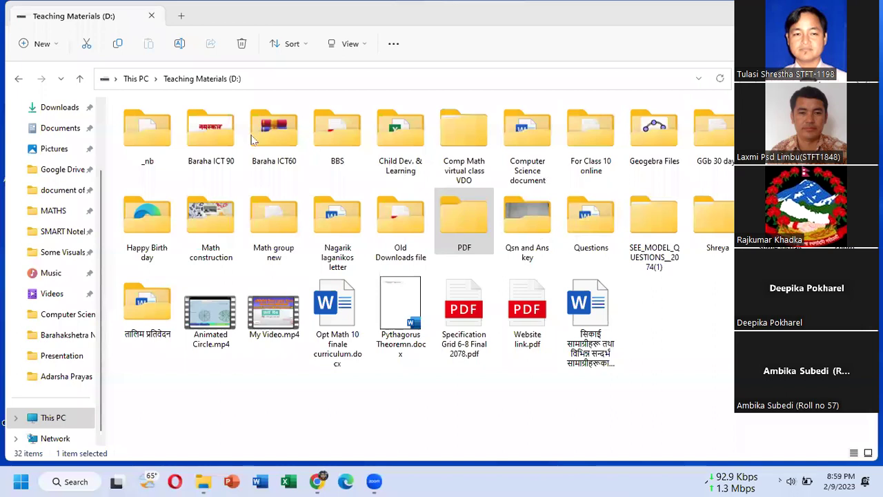
key("super+d")
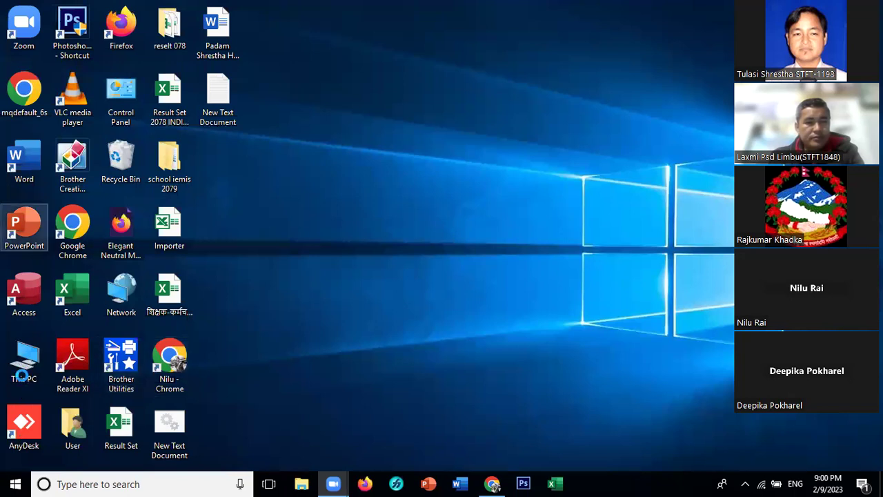
- Open the अभिभावक नामावली Word document from Local Disk (E:) and look through its pages
left_click(24, 362)
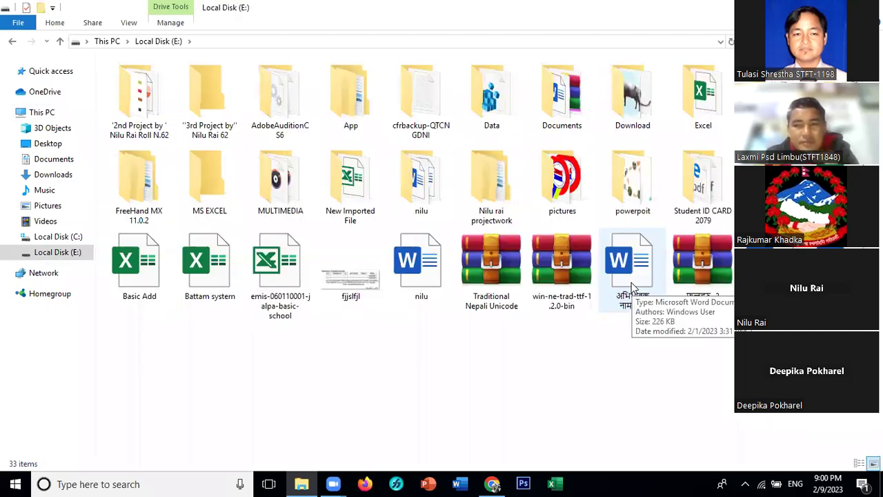
left_click(628, 286)
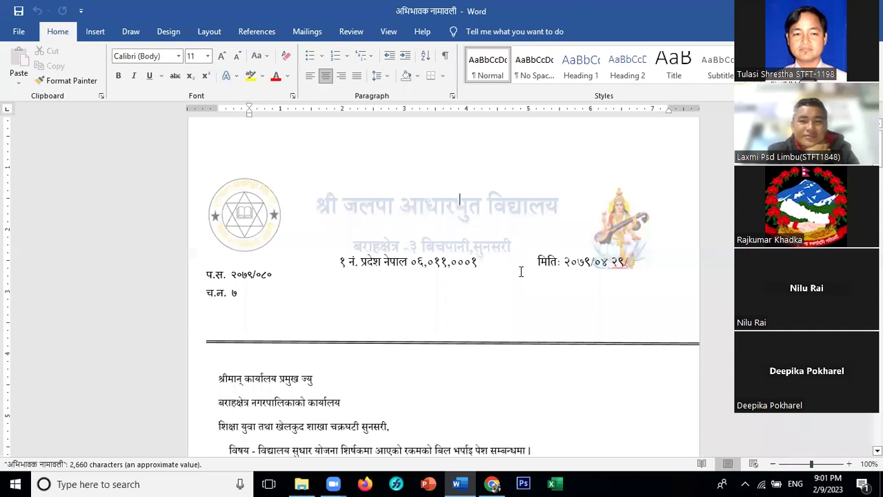
scroll(521, 271, "down", 10)
scroll(521, 271, "down", 6)
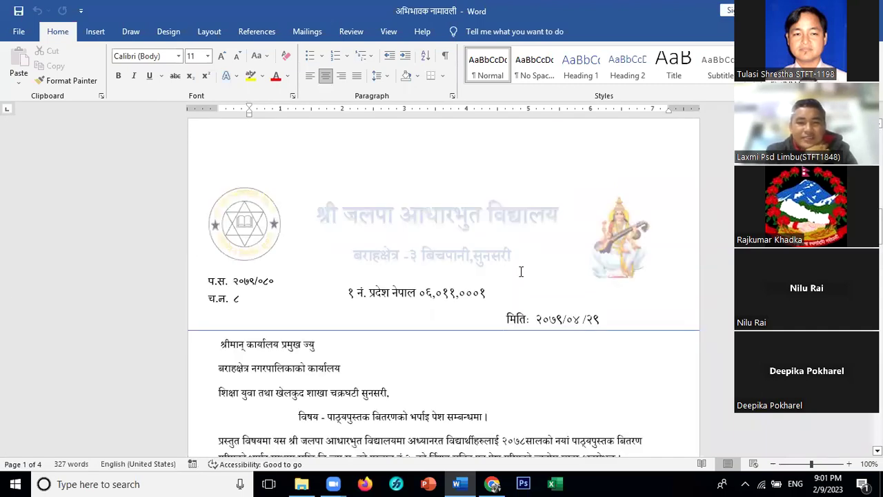
- Examine the textbook distribution letter on page 2 and the guardian list table on pages 3 and 4
scroll(520, 271, "down", 5)
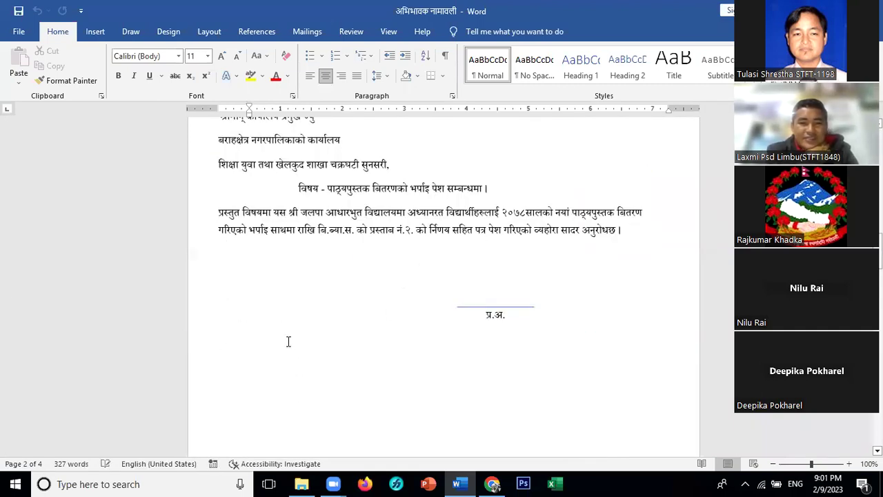
scroll(259, 233, "up", 7)
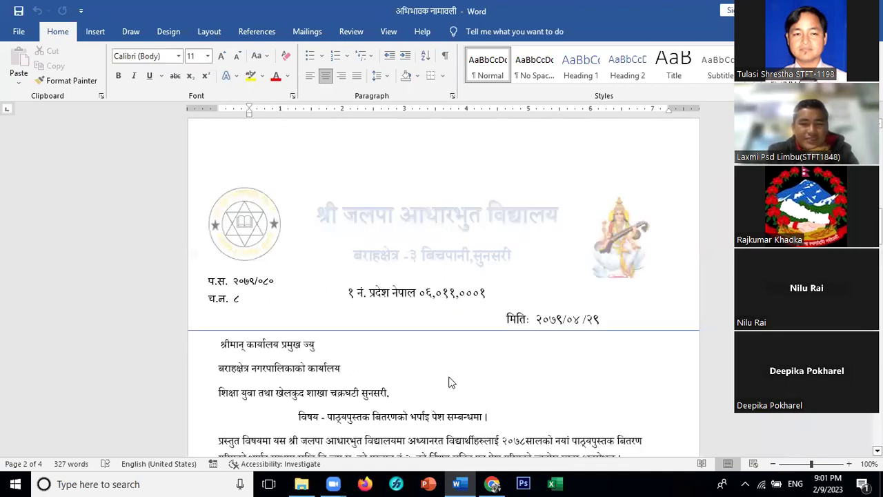
scroll(438, 370, "down", 3)
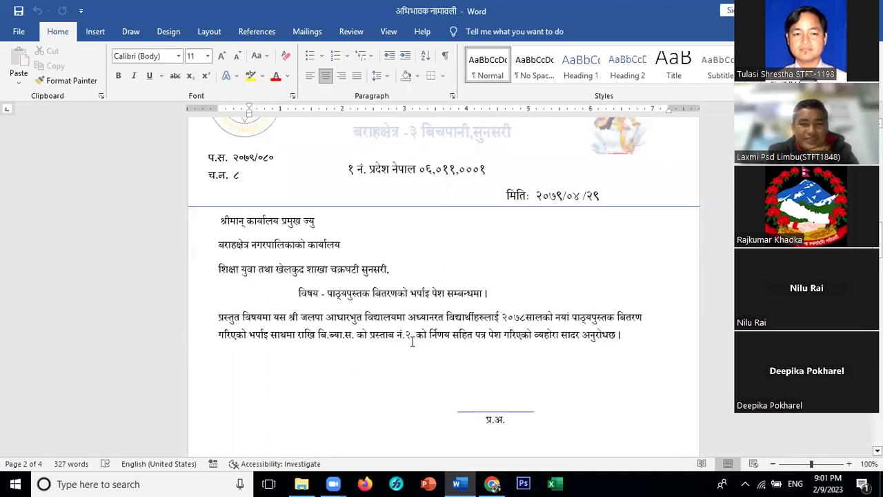
scroll(409, 336, "down", 10)
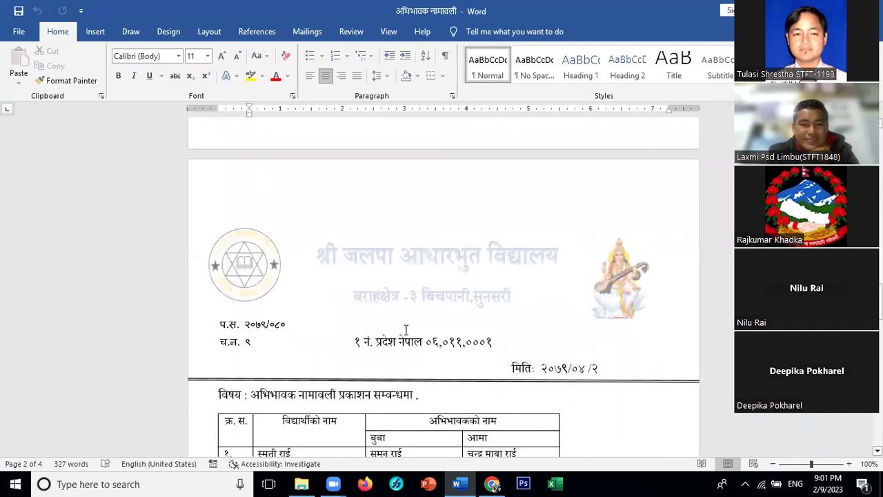
scroll(371, 274, "down", 5)
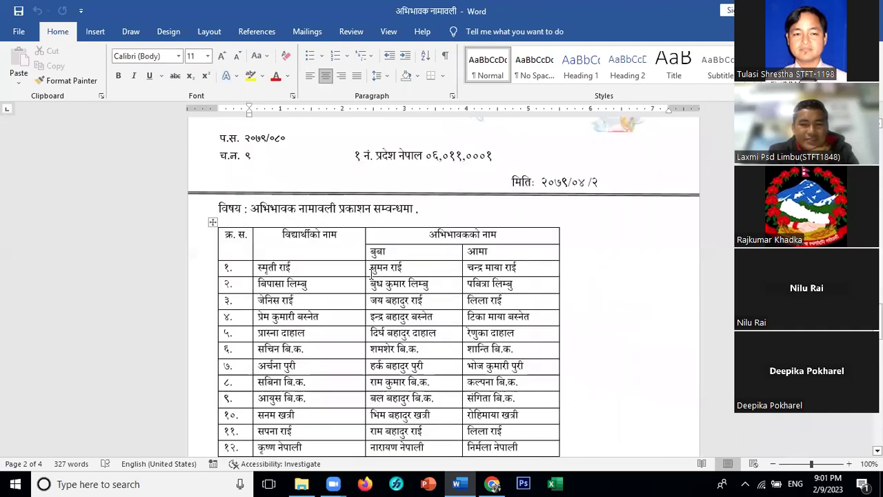
scroll(371, 273, "up", 4)
right_click(371, 280)
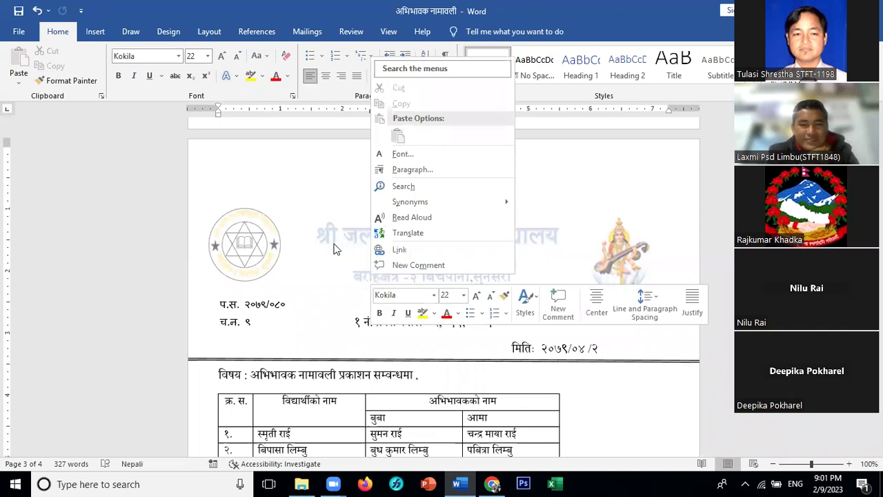
left_click(412, 217)
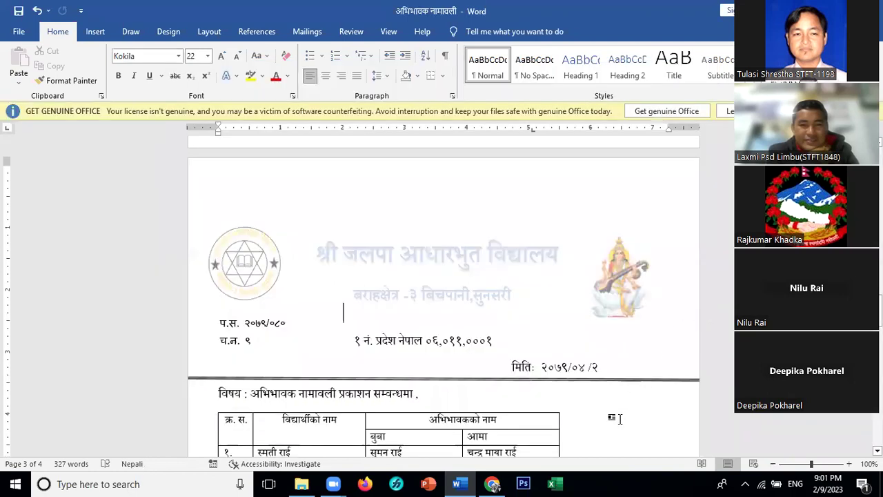
left_click(582, 386)
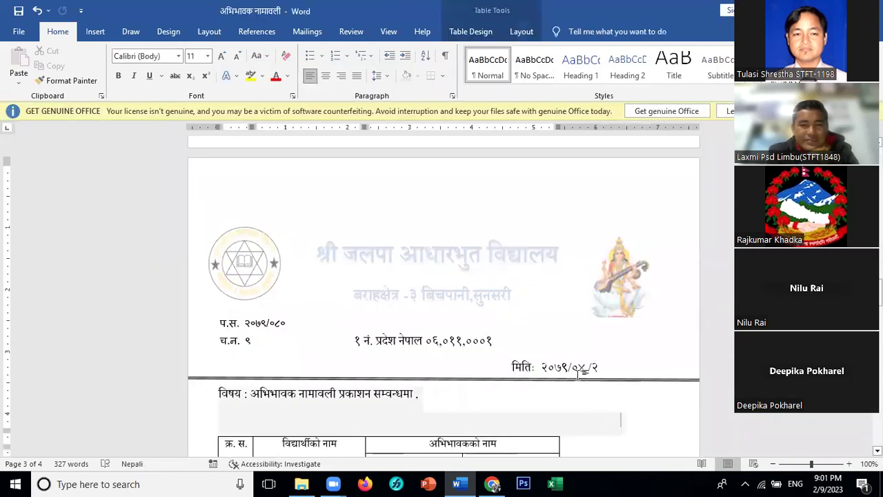
scroll(578, 374, "down", 10)
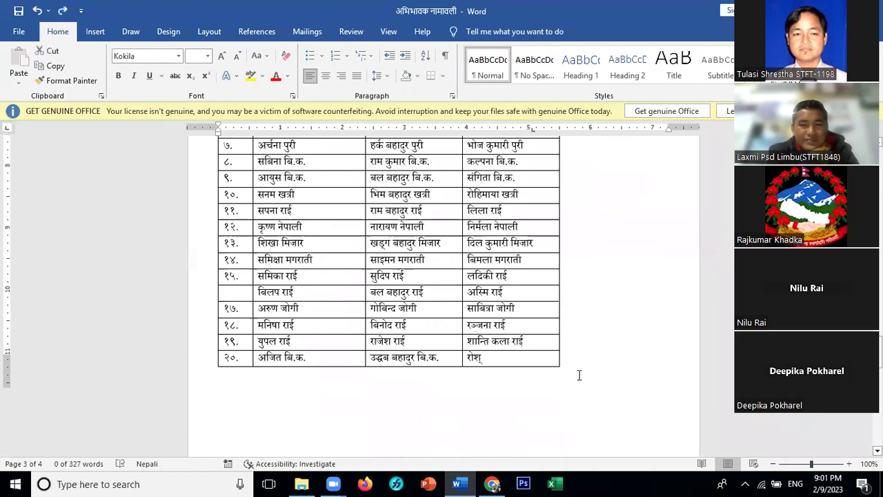
scroll(577, 344, "down", 3)
left_click(571, 299)
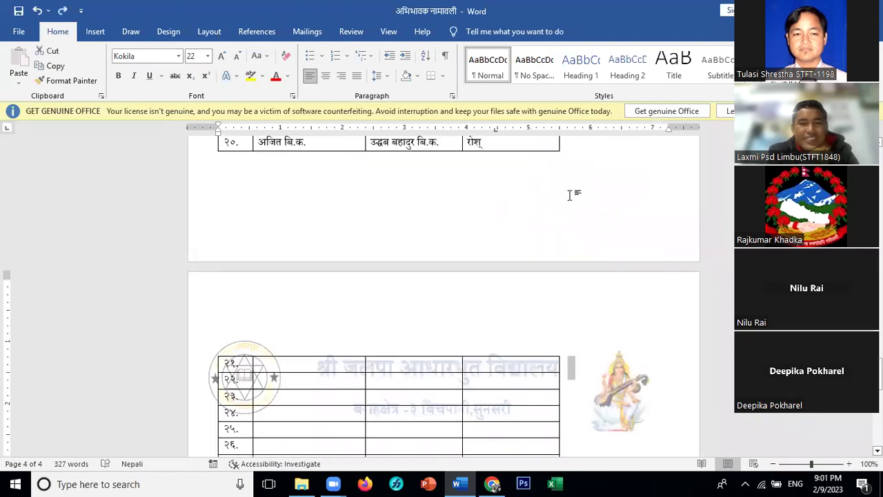
scroll(569, 195, "up", 8)
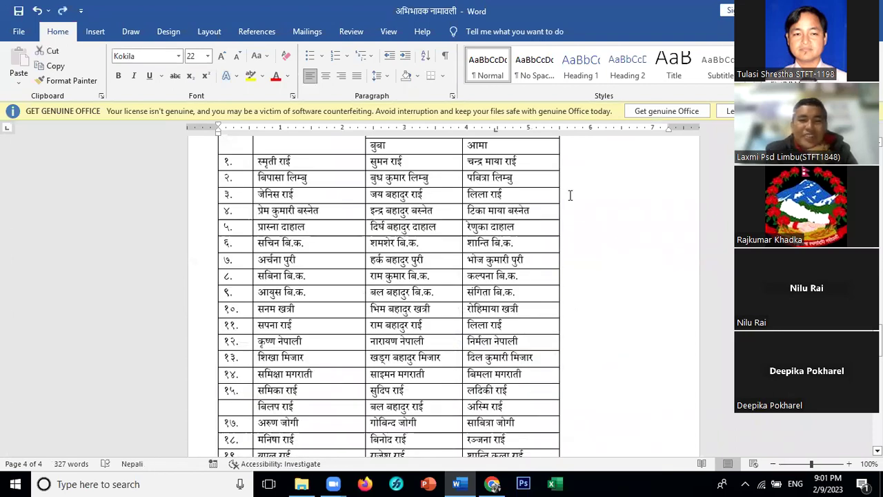
scroll(570, 197, "up", 4)
left_click(571, 197)
right_click(563, 198)
key("Escape")
key("Down")
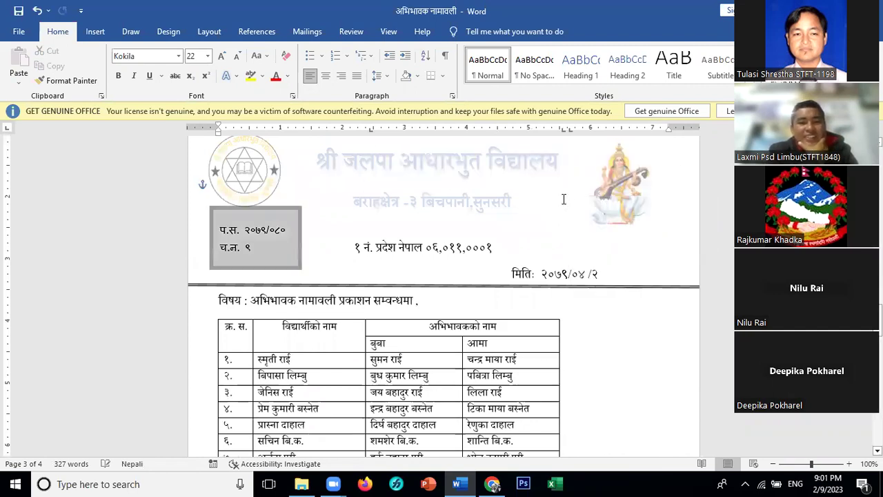
key("Up")
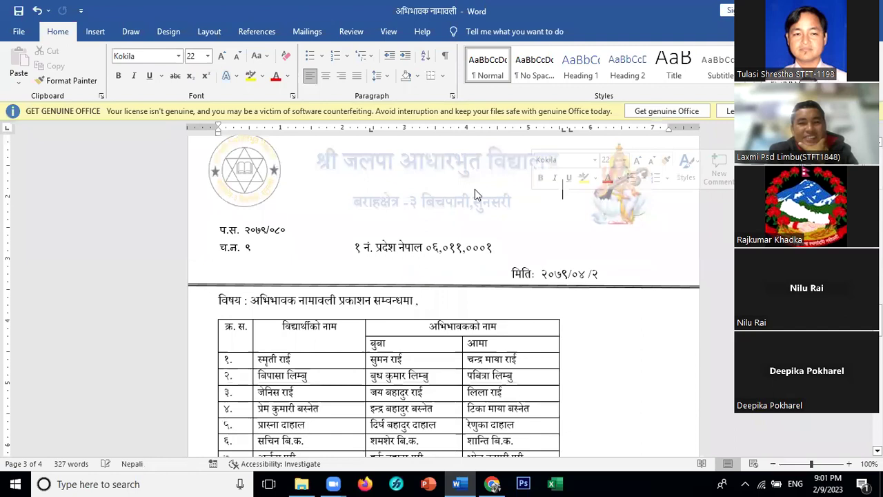
key("shift+Down")
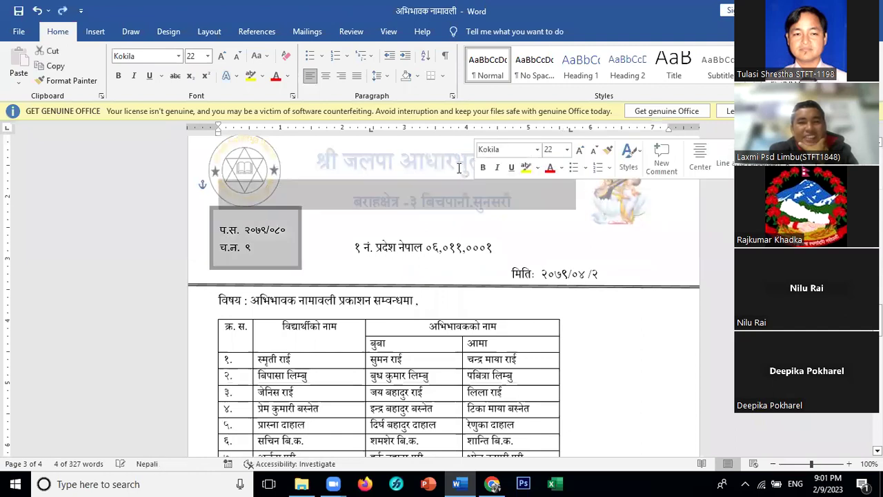
left_click(455, 241)
- Insert a page break at the end of the document to add a fifth page, and check its letterhead background
scroll(455, 245, "down", 10)
scroll(456, 247, "down", 4)
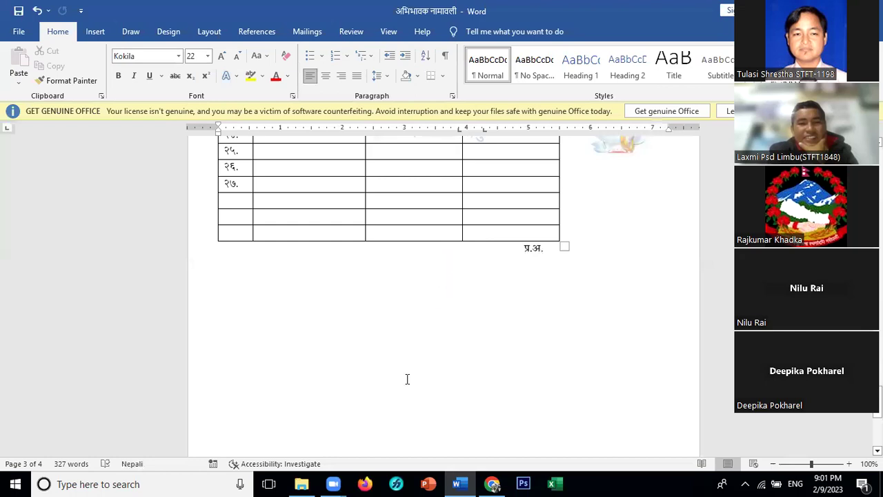
scroll(377, 421, "down", 3)
left_click(378, 422)
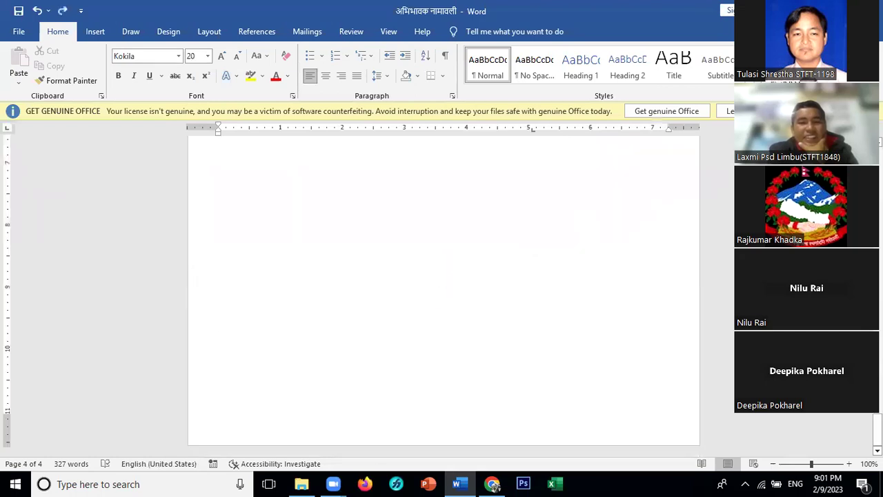
key("ctrl+Return")
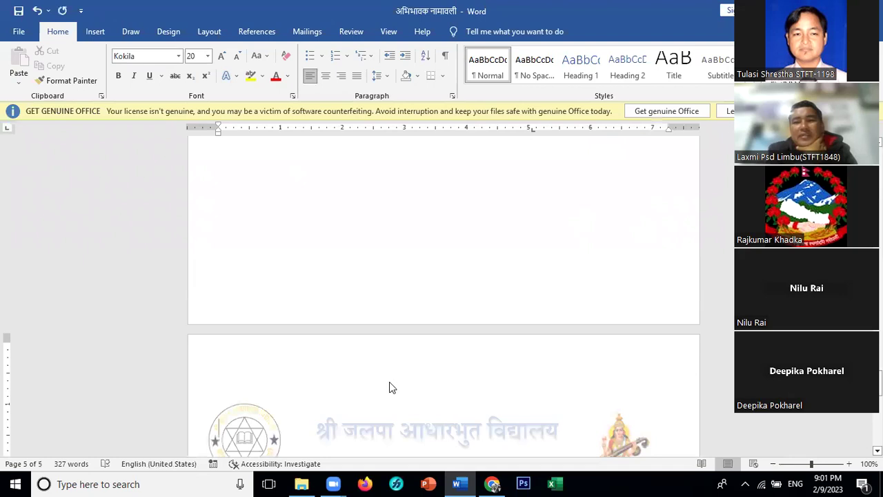
scroll(389, 393, "down", 3)
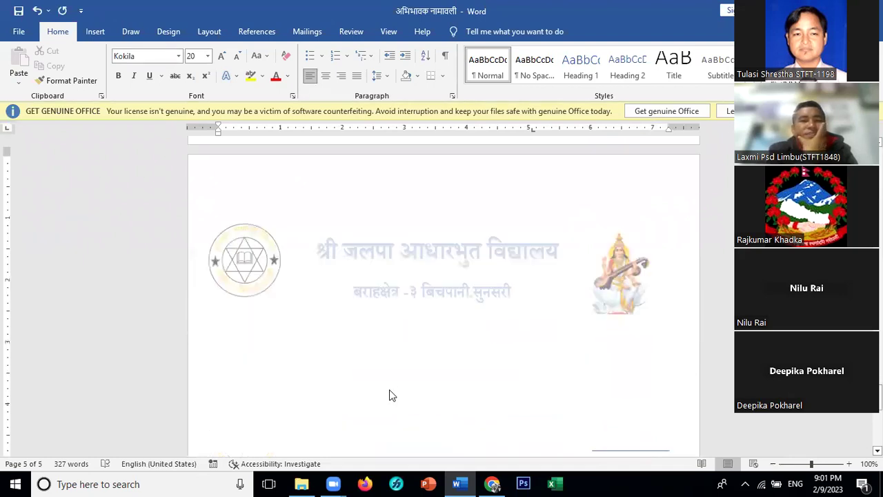
scroll(389, 395, "up", 2)
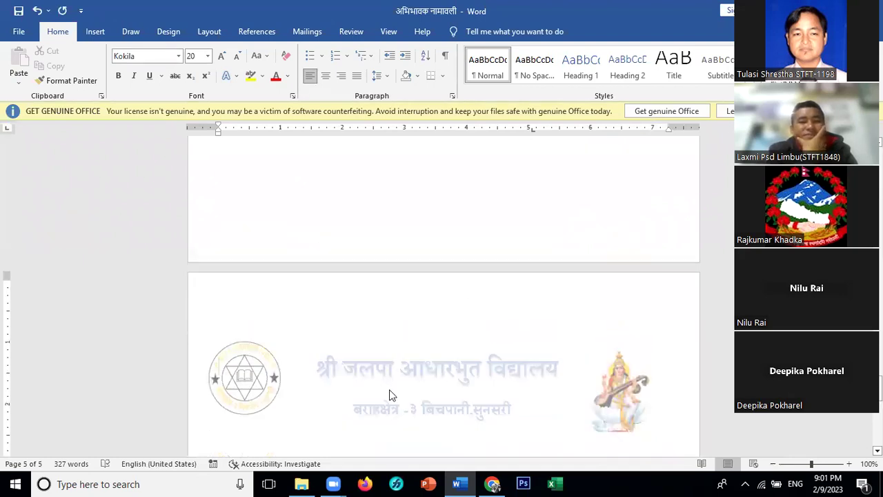
scroll(389, 386, "up", 2)
key("ctrl+v")
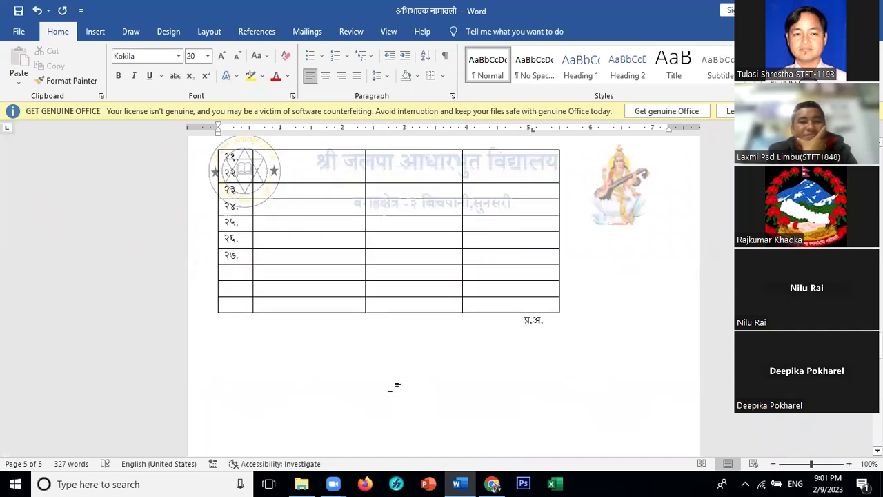
- Review the guardian list's heading and rows on page 3 and its continuation on page 4
scroll(390, 386, "up", 15)
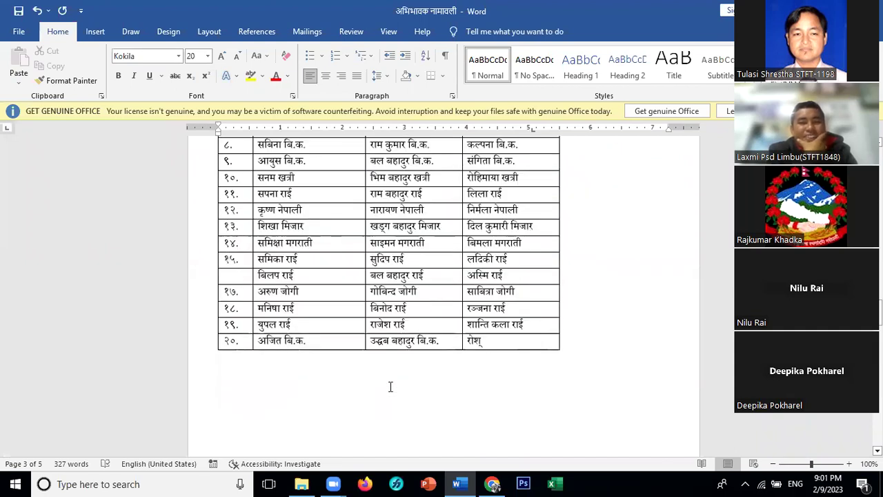
scroll(389, 387, "up", 3)
scroll(391, 386, "up", 2)
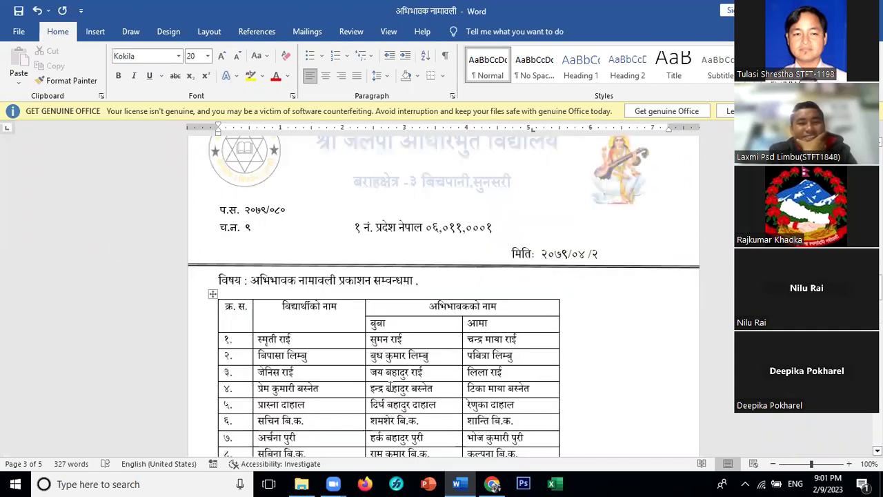
scroll(389, 387, "up", 4)
scroll(260, 269, "down", 2)
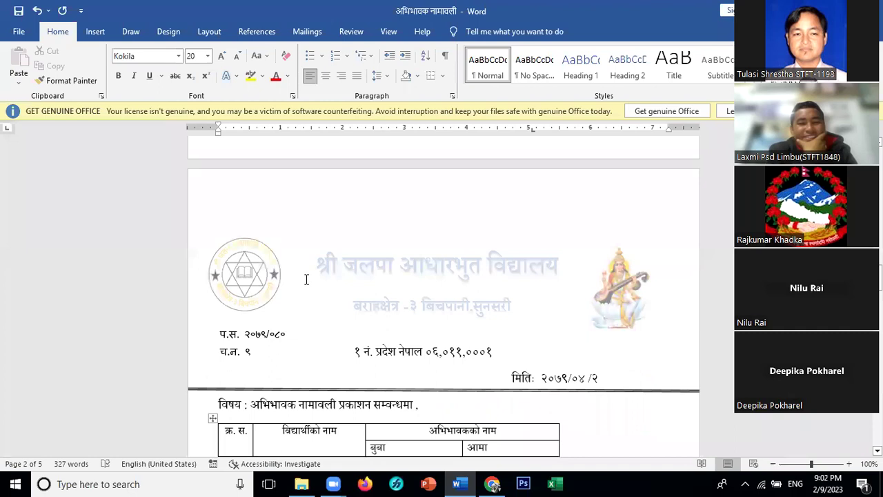
scroll(306, 280, "down", 8)
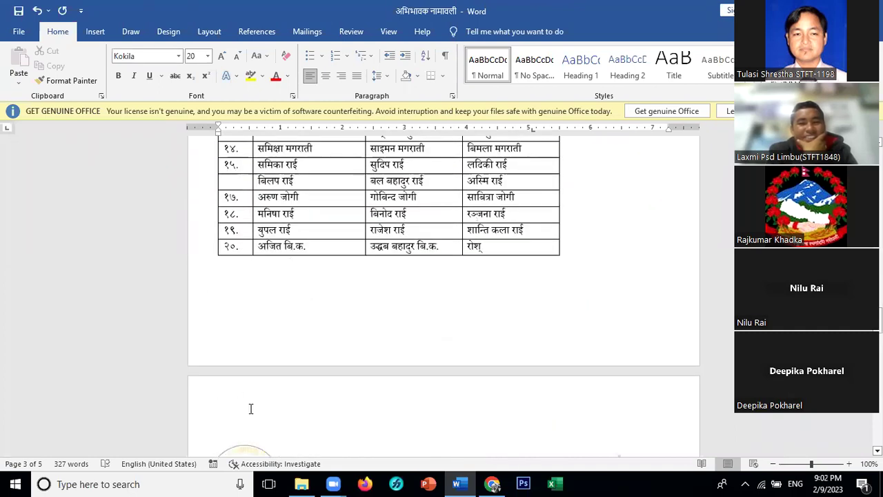
scroll(285, 387, "down", 3)
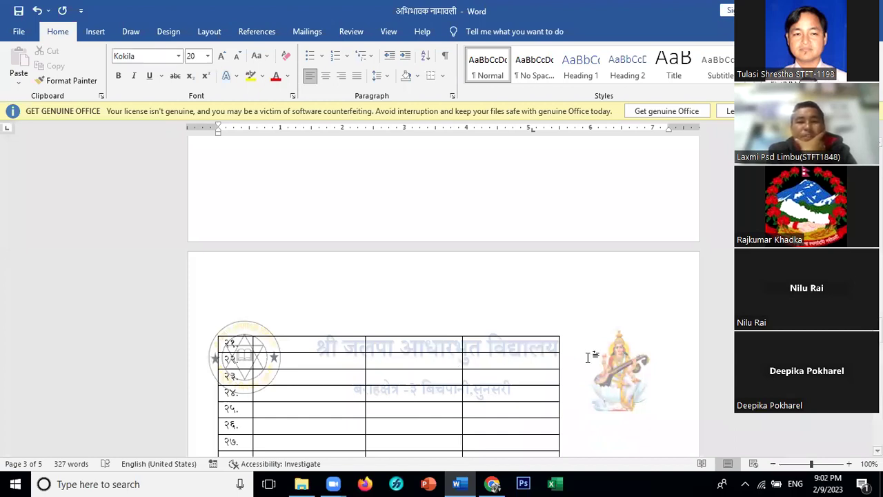
scroll(588, 356, "down", 2)
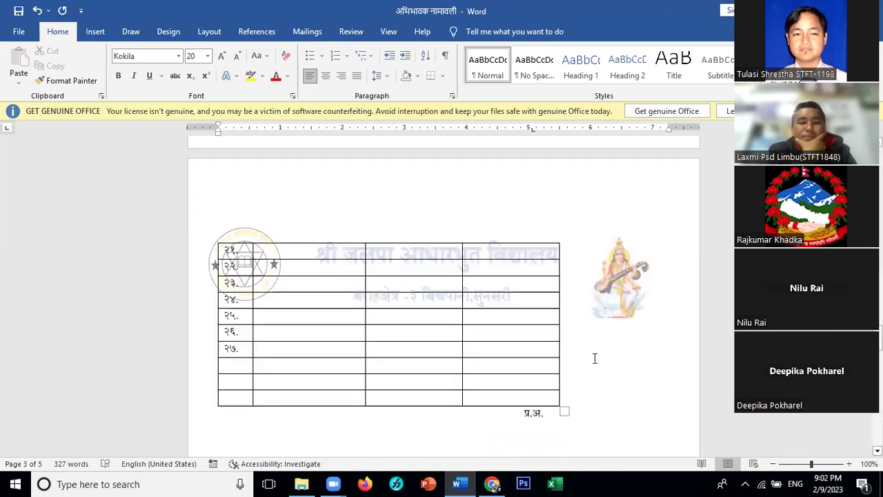
left_click(594, 358)
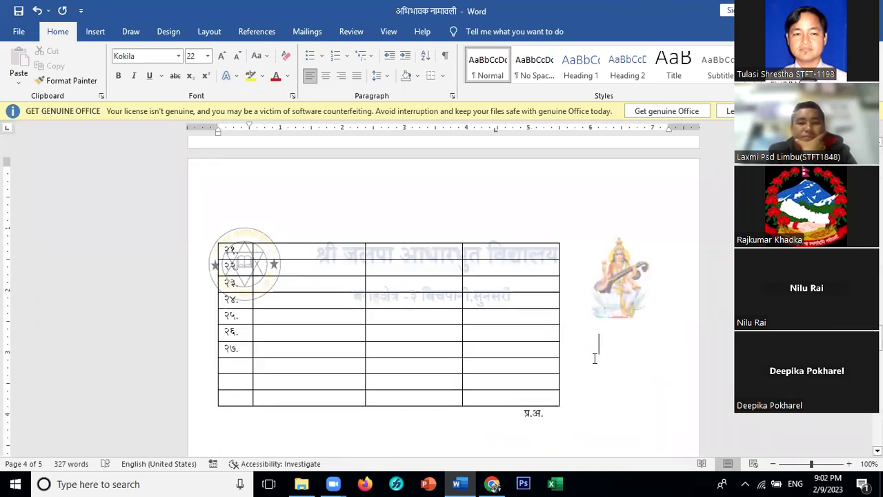
scroll(462, 341, "up", 4)
scroll(340, 332, "down", 4)
scroll(340, 333, "down", 6)
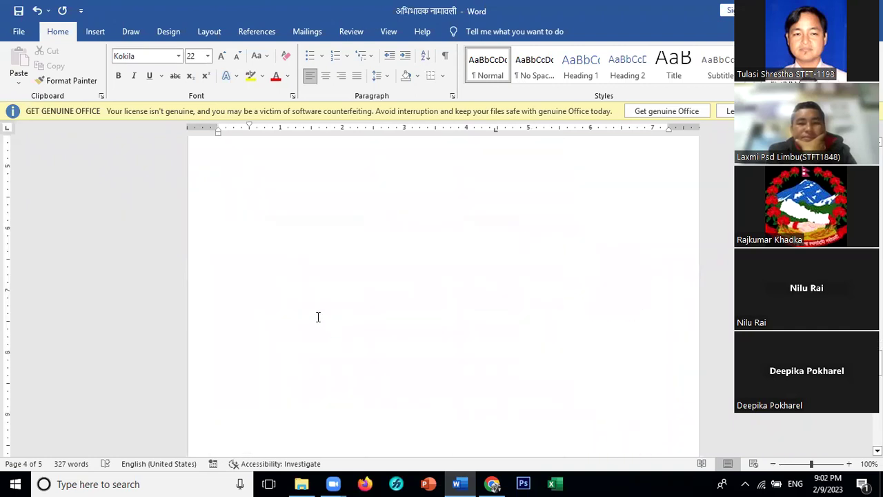
scroll(251, 331, "up", 5)
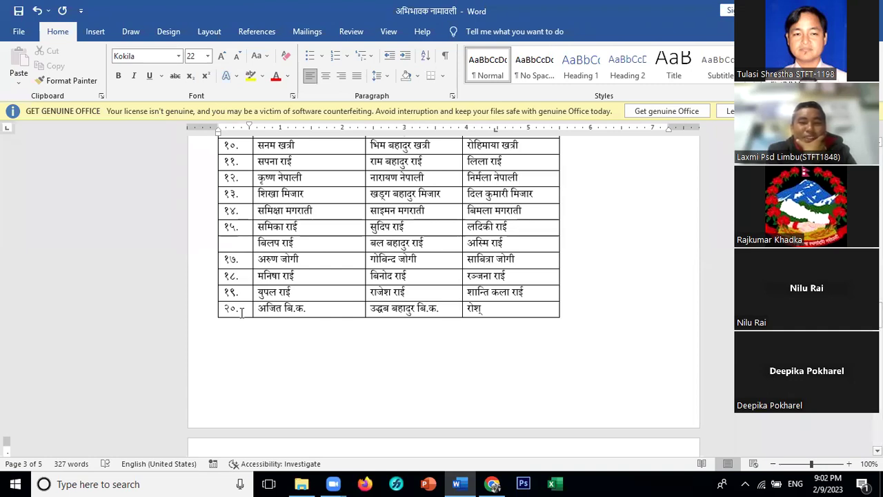
scroll(241, 311, "up", 3)
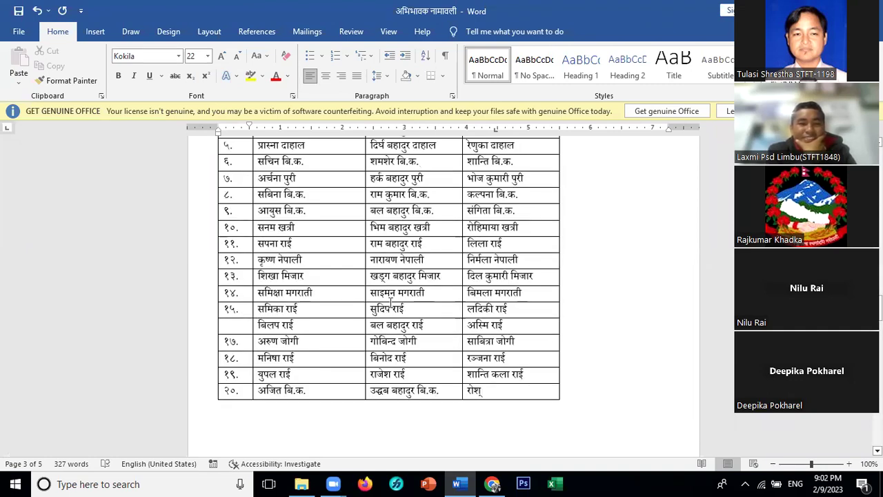
scroll(683, 255, "up", 3)
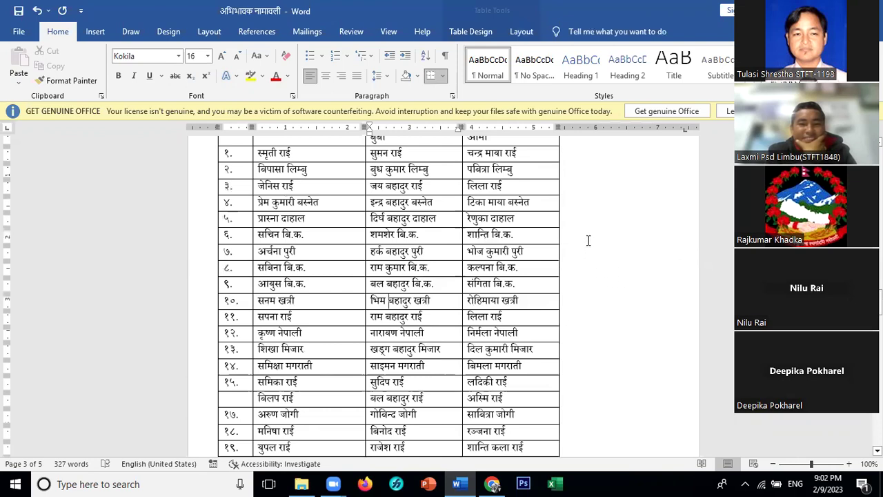
scroll(607, 290, "up", 3)
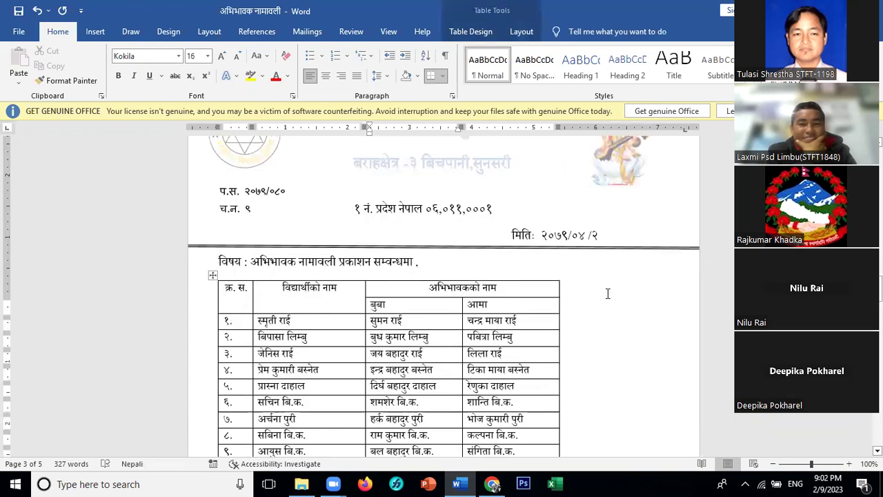
scroll(562, 210, "up", 1)
left_click(563, 207)
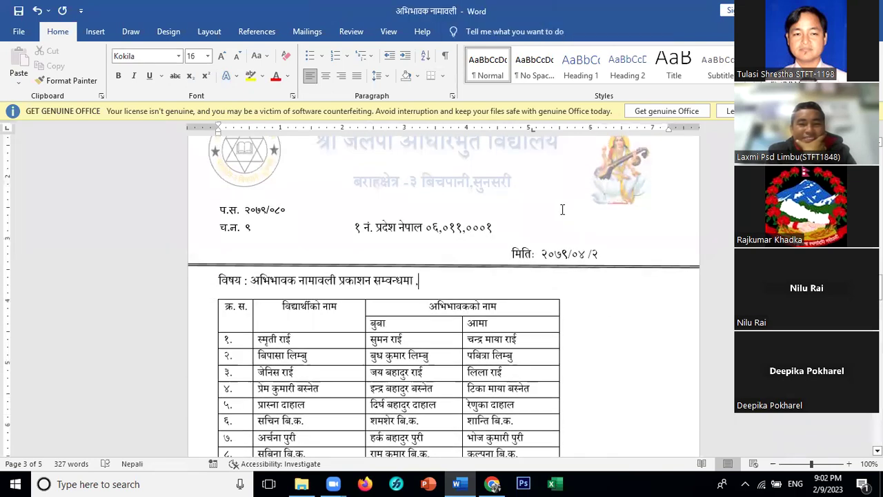
key("Down")
key("Down")
key("Down")
key("Down")
left_click_drag(581, 311, 421, 280)
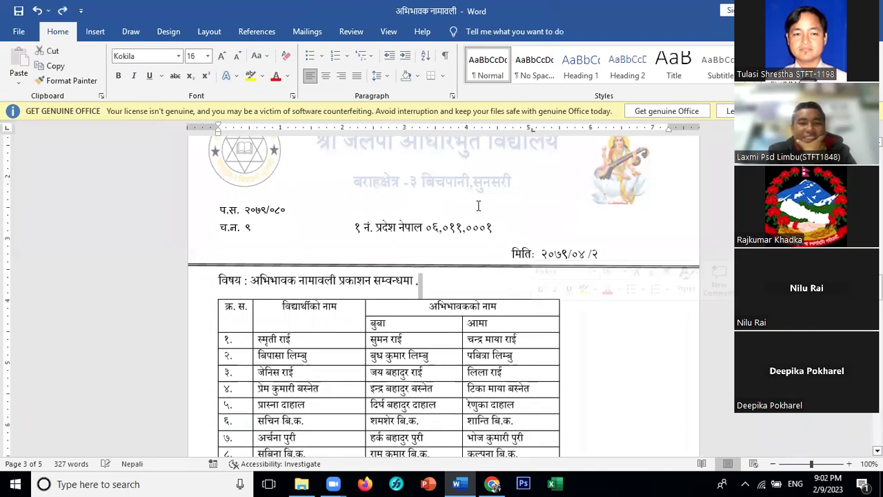
left_click(492, 183)
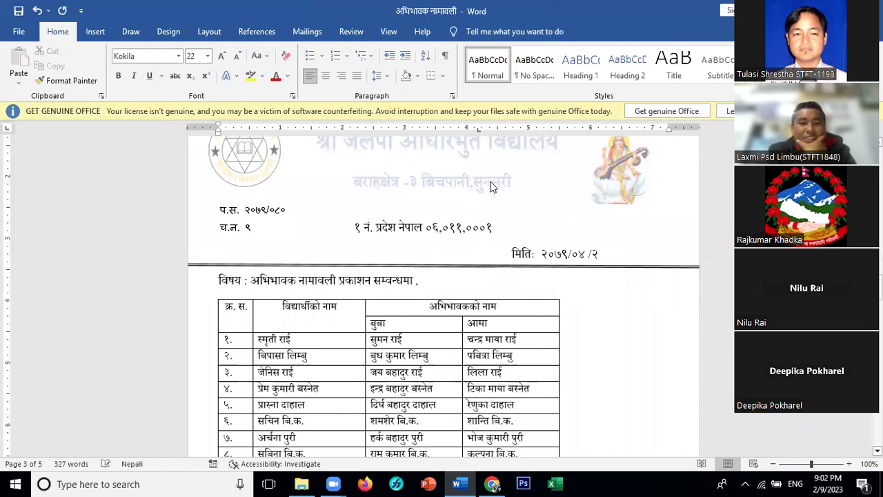
- Open the page header for editing and delete the text box holding the school's name and address
scroll(481, 235, "up", 3)
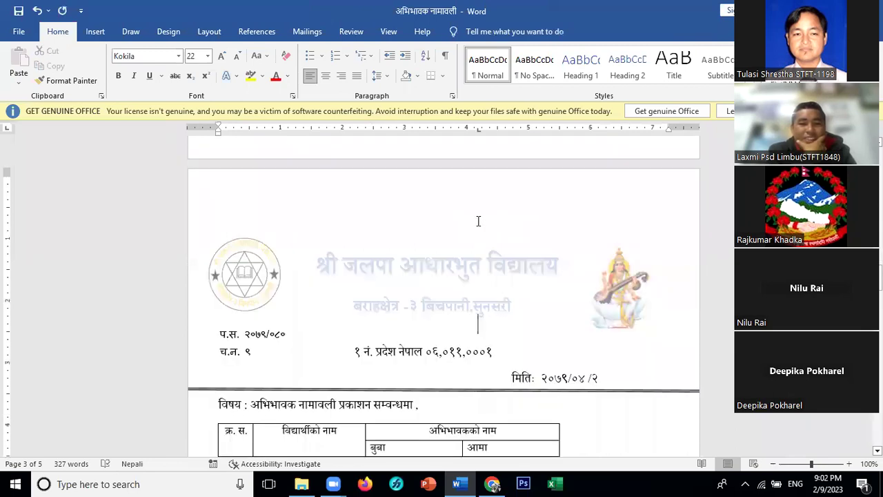
double_click(455, 275)
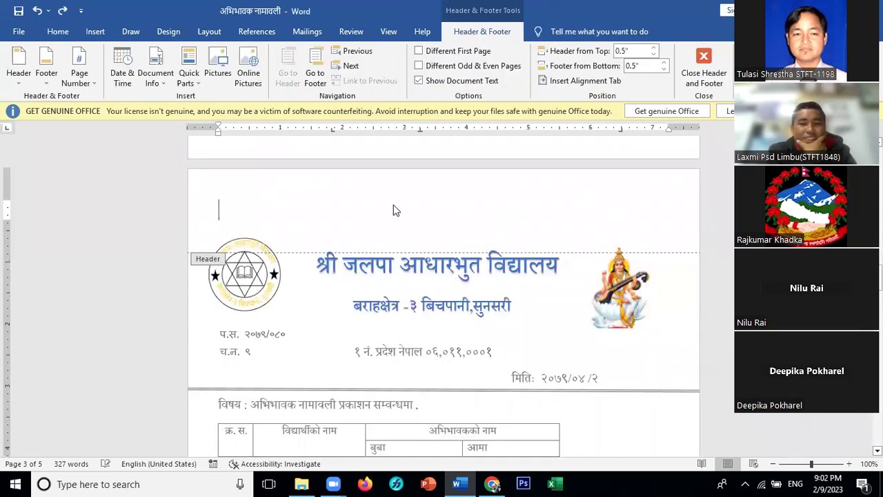
right_click(445, 201)
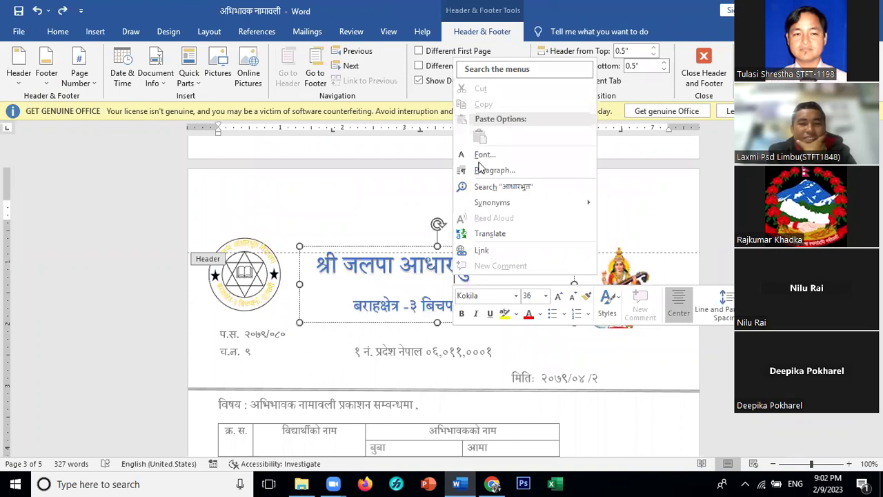
key("Escape")
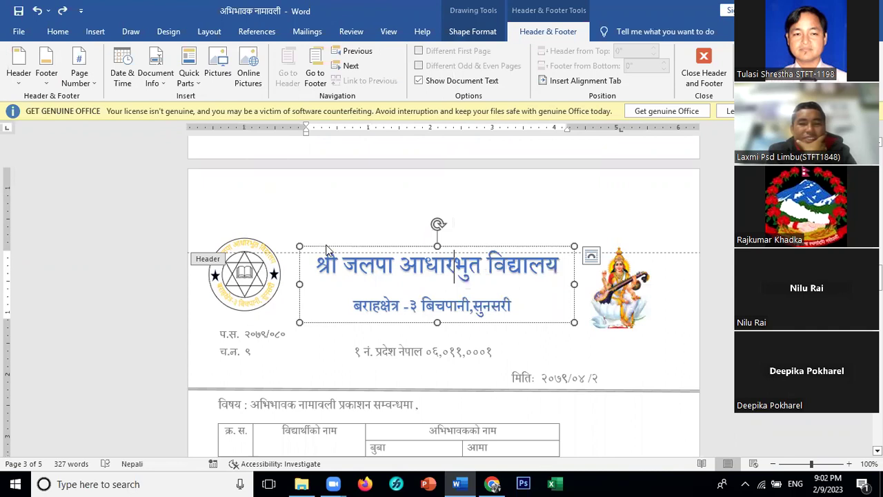
key("Escape")
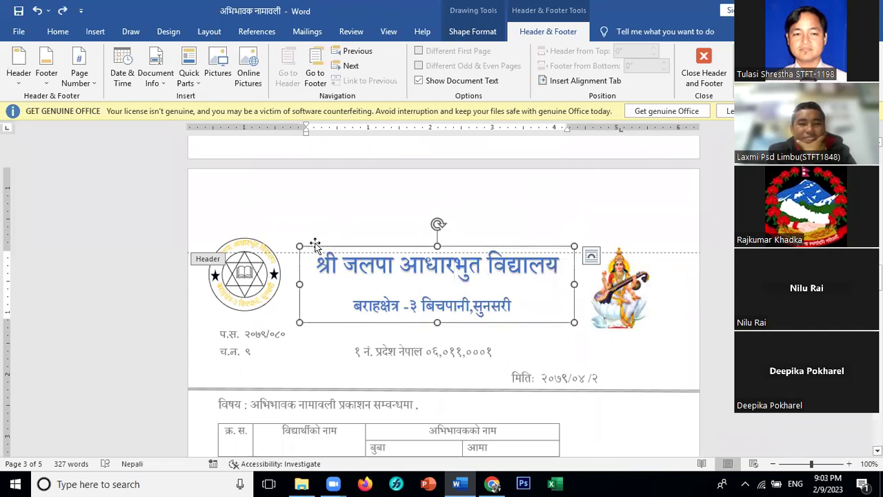
key("Delete")
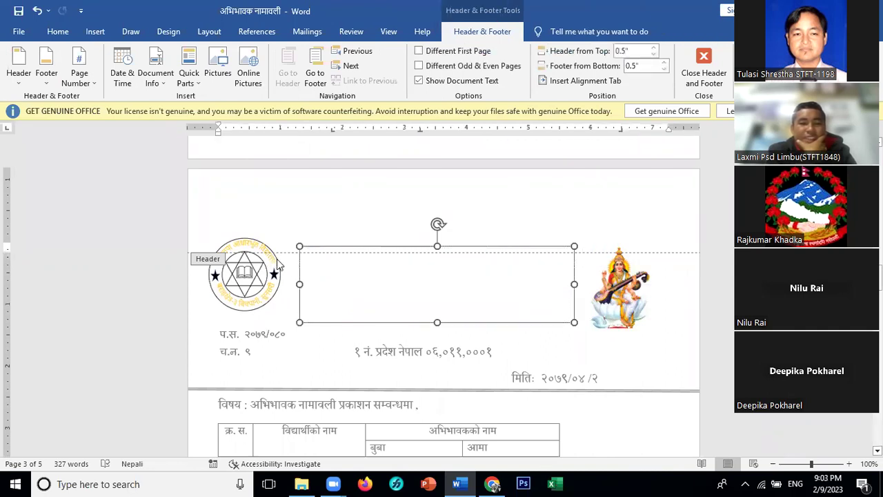
- Delete the round school logo picture from the header
right_click(273, 231)
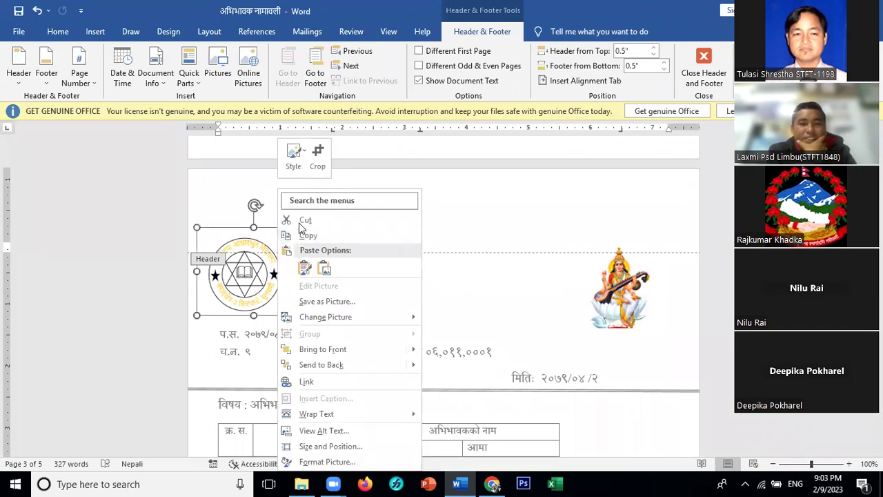
key("Escape")
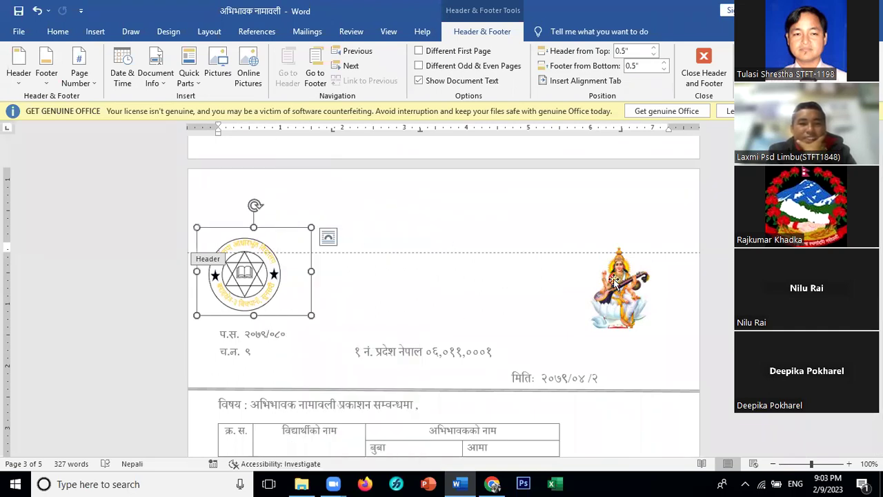
key("Delete")
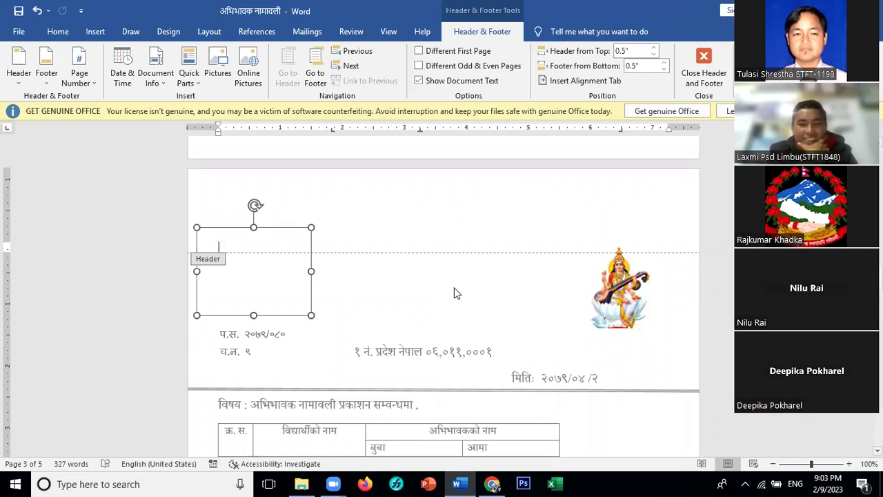
- Check the edited header on page 1, restore the window to a smaller size and exit header editing
scroll(437, 287, "up", 10)
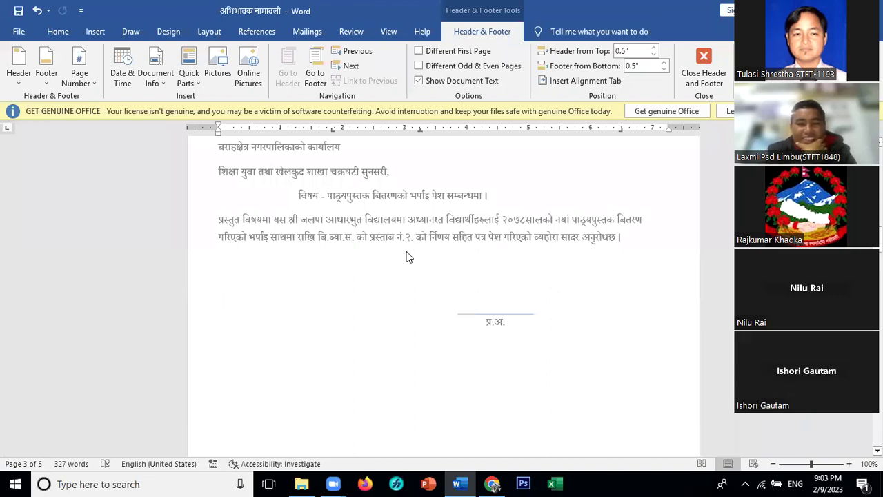
key("ctrl+Home")
scroll(405, 256, "up", 1)
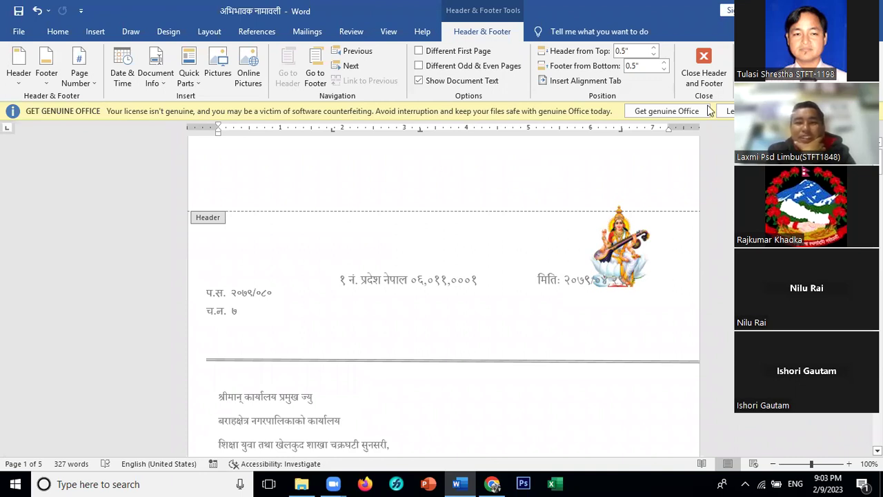
double_click(581, 7)
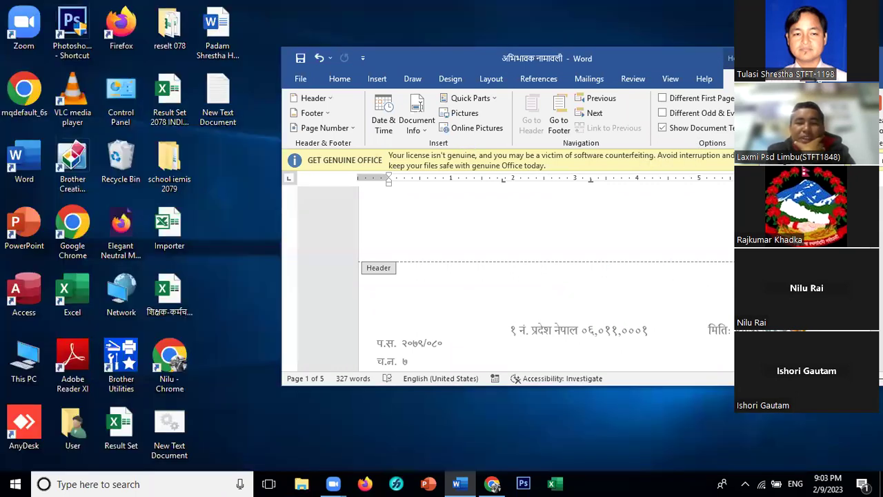
double_click(654, 340)
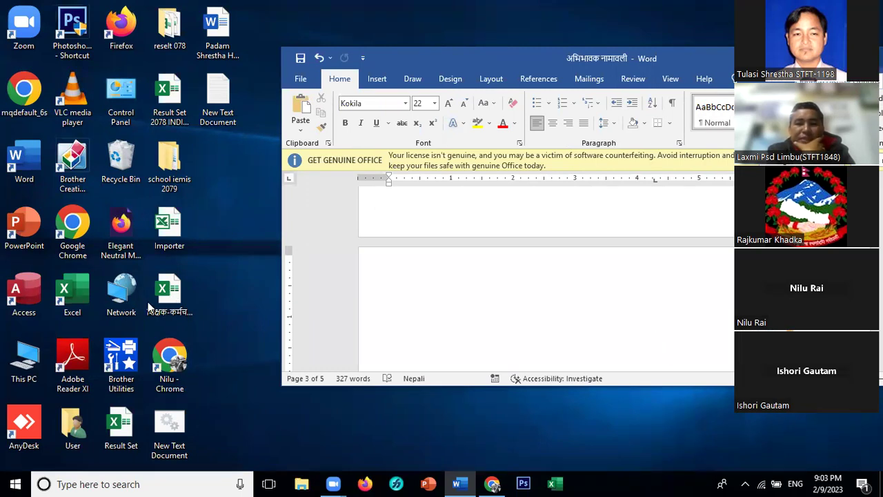
- Open the लेटरप्याट Word document from Local Disk (E:) in File Explorer, view its letterhead maximized, and minimize it
key("super+d")
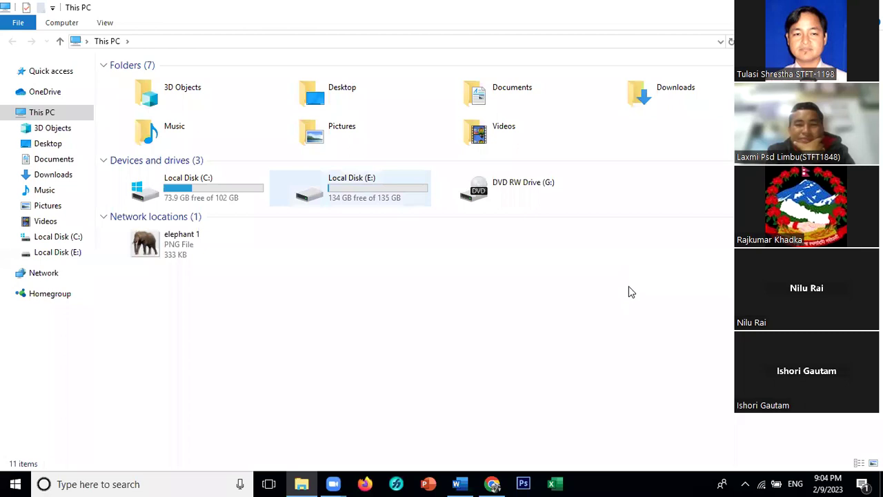
key("Return")
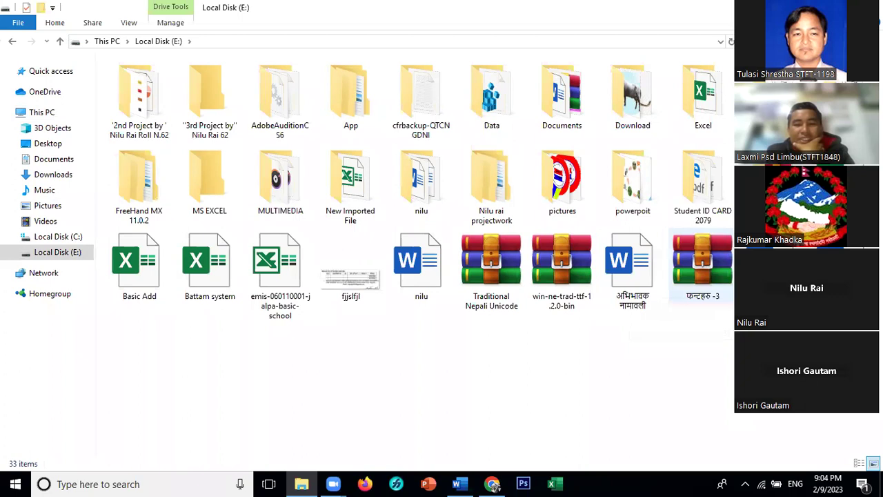
left_click(729, 249)
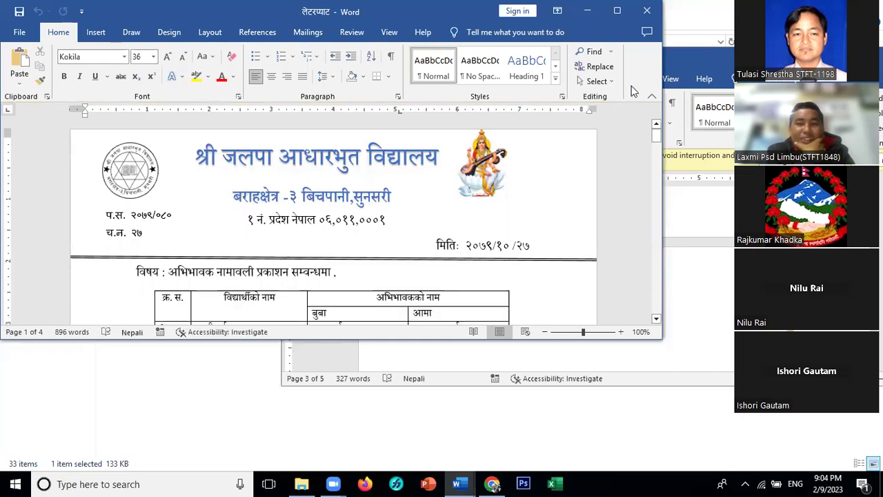
left_click(623, 25)
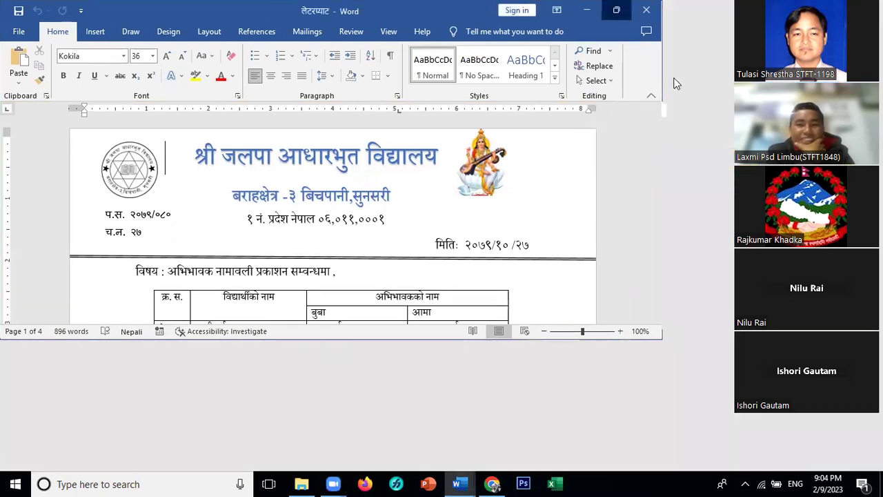
left_click(616, 10)
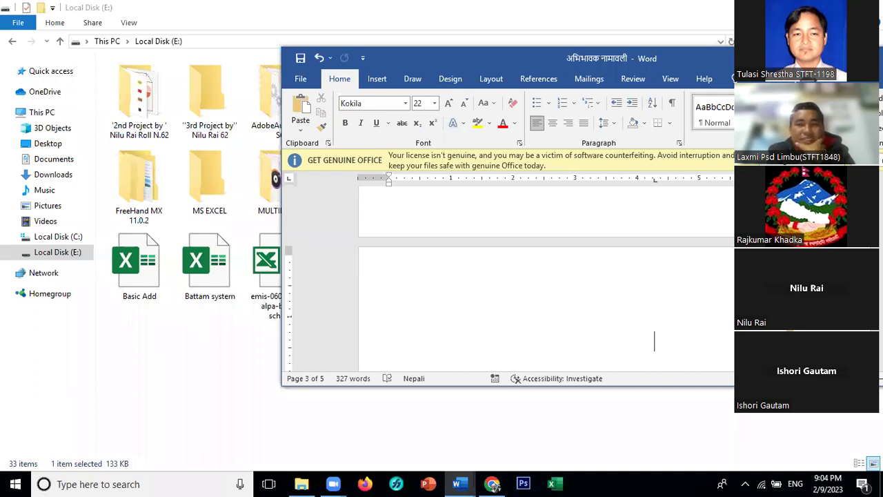
- Return to File Explorer and try to delete the अभिभावक नामावली document from Local Disk (E:)
key("alt+Tab")
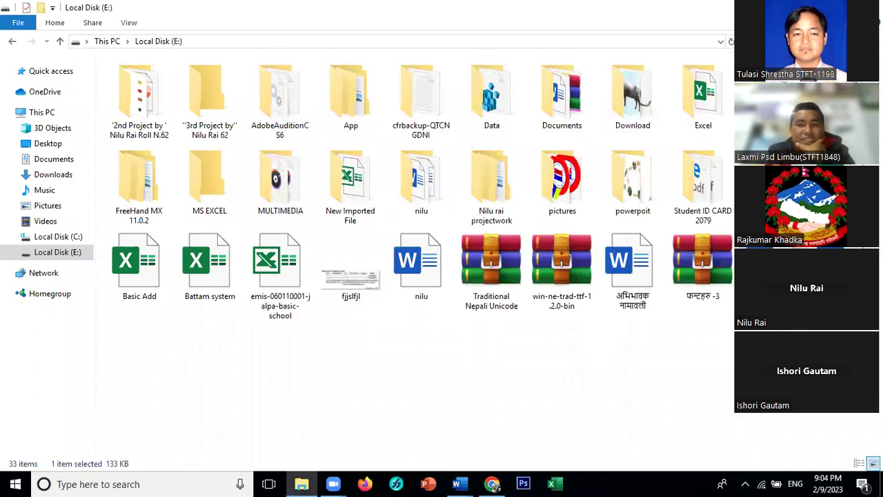
right_click(638, 281)
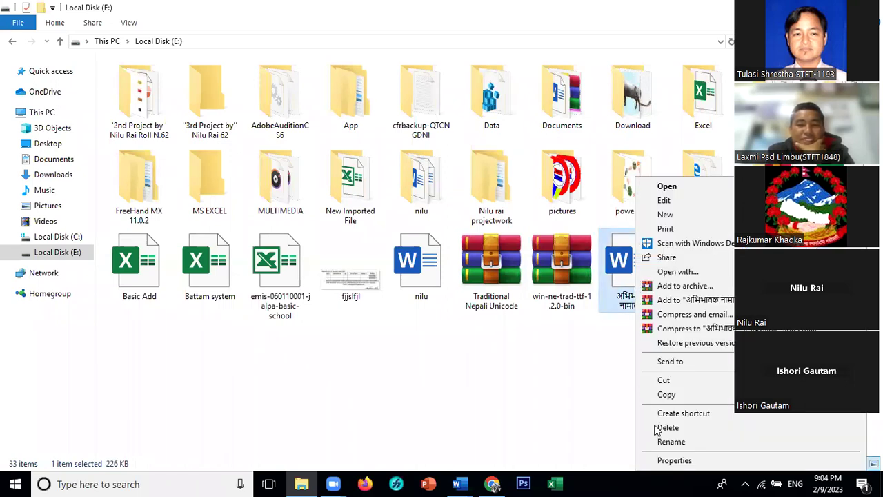
left_click(666, 427)
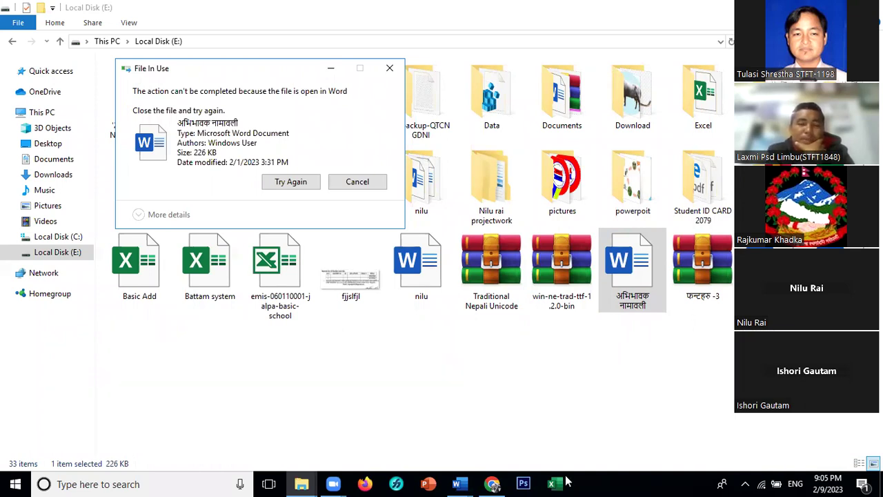
- Close the लेटरप्याट and अभिभावक नामावली documents, discarding the changes to अभिभावक नामावली and keeping the last copied item
left_click(460, 483)
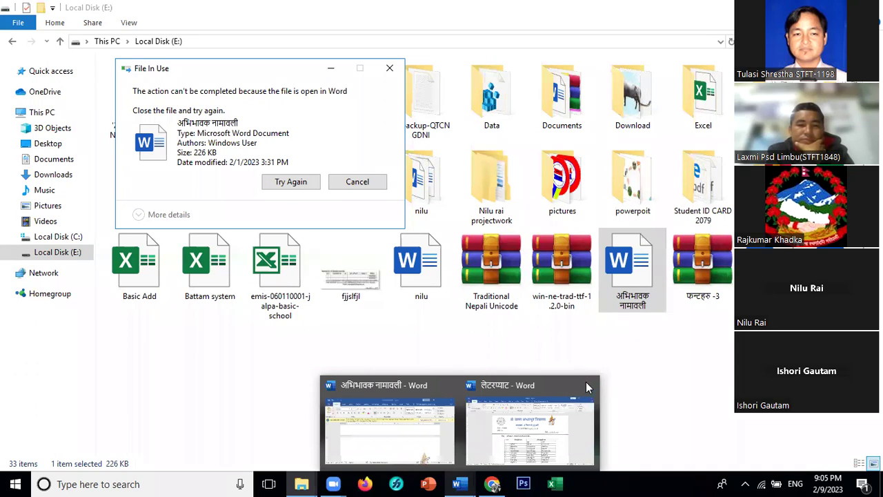
middle_click(516, 388)
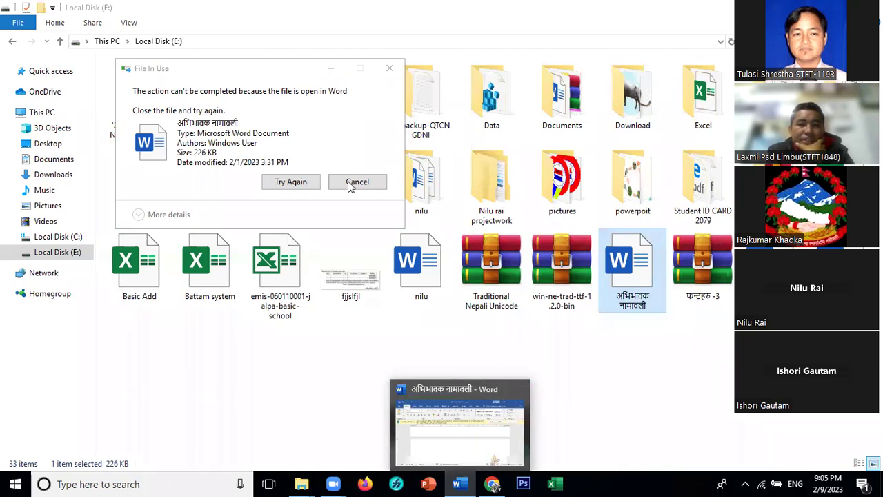
left_click(460, 483)
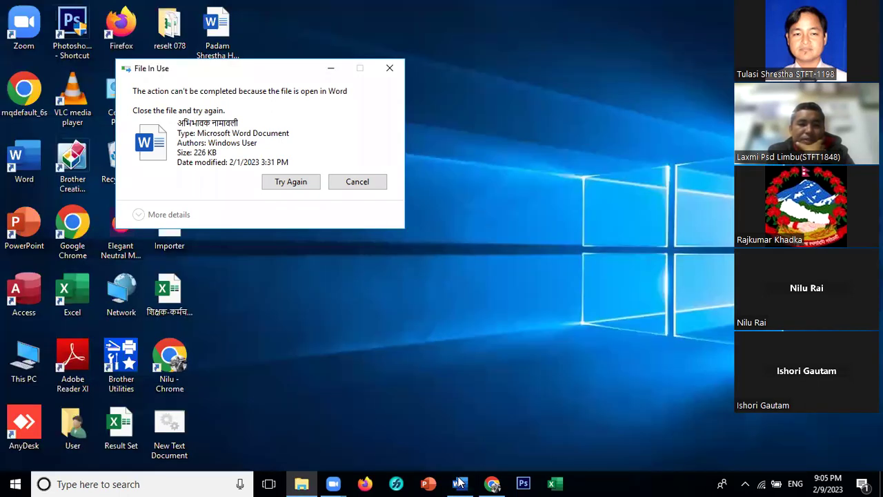
key("Escape")
left_click(518, 389)
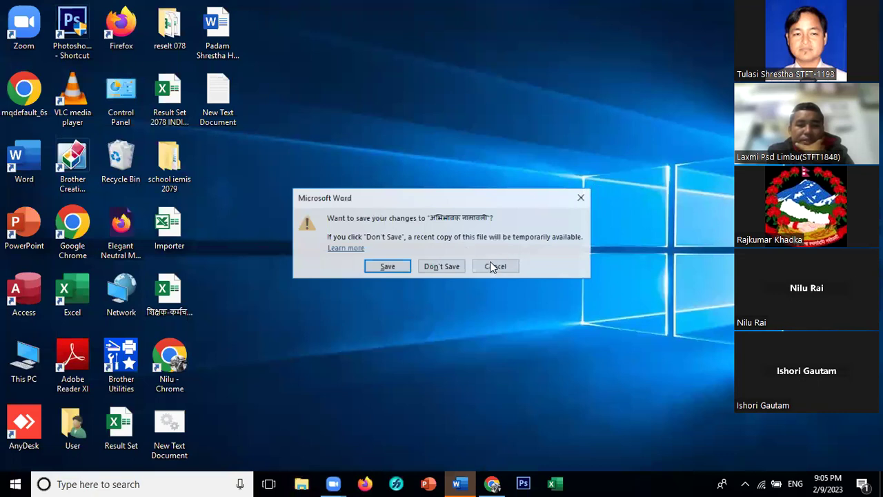
left_click(442, 268)
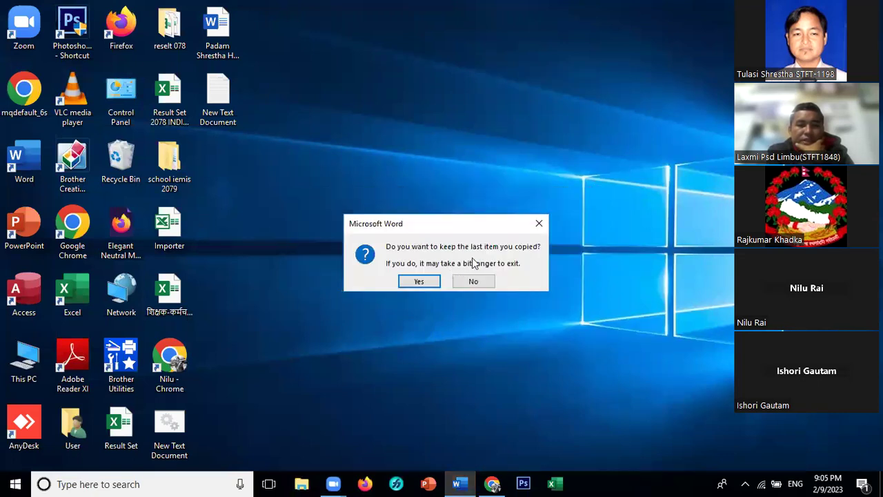
left_click(426, 284)
- Reopen Local Disk (E:) in File Explorer and delete the closed अभिभावक नामावली document
left_click(174, 304)
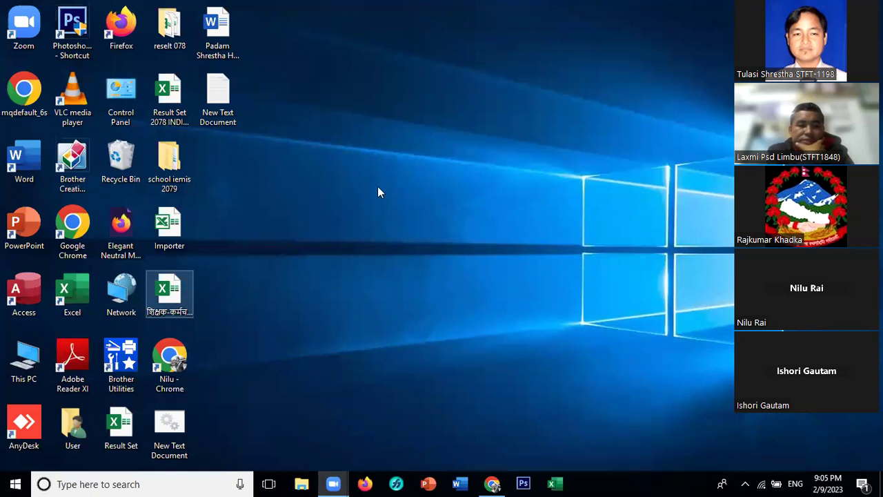
key("super+e")
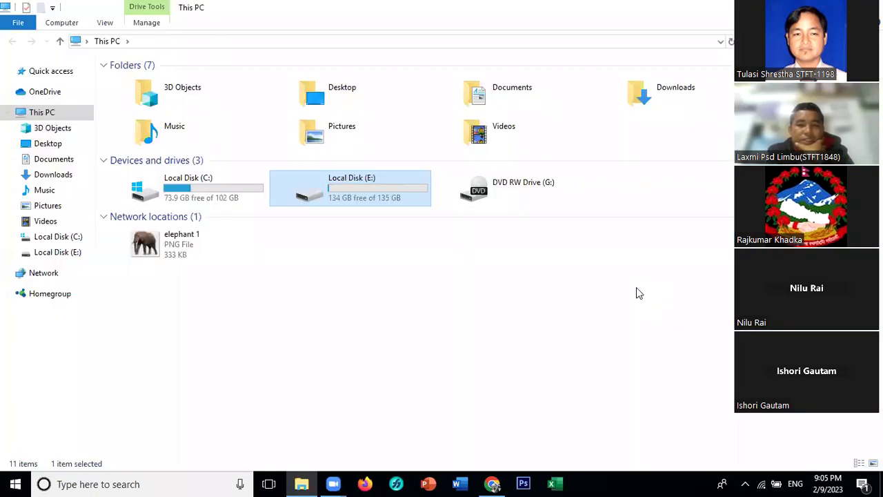
key("Return")
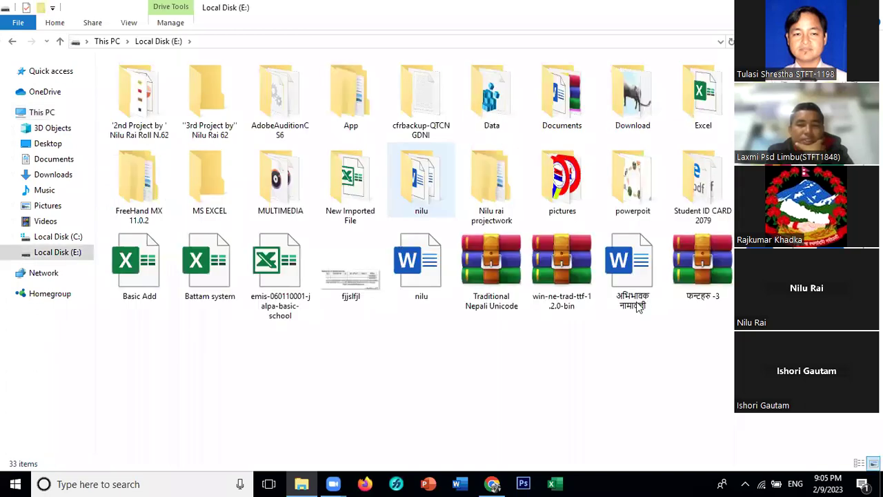
right_click(638, 269)
left_click(670, 427)
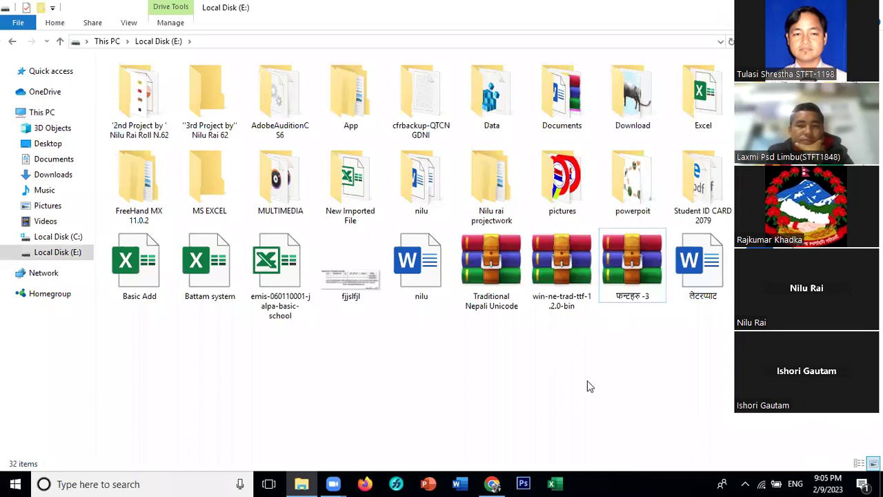